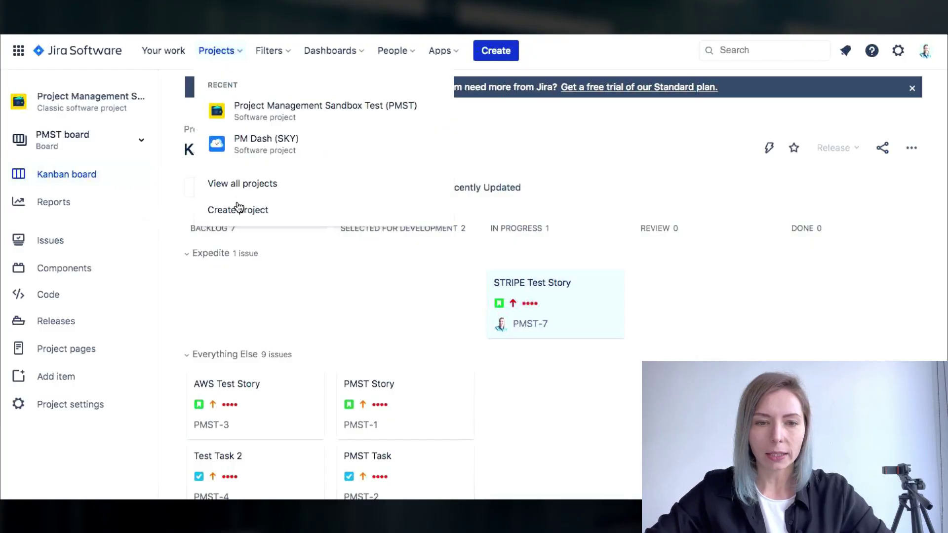
Create a classic project 'PM Project' with key PMP using the Scrum template.
left_click(237, 210)
scroll(381, 222, "down", 10)
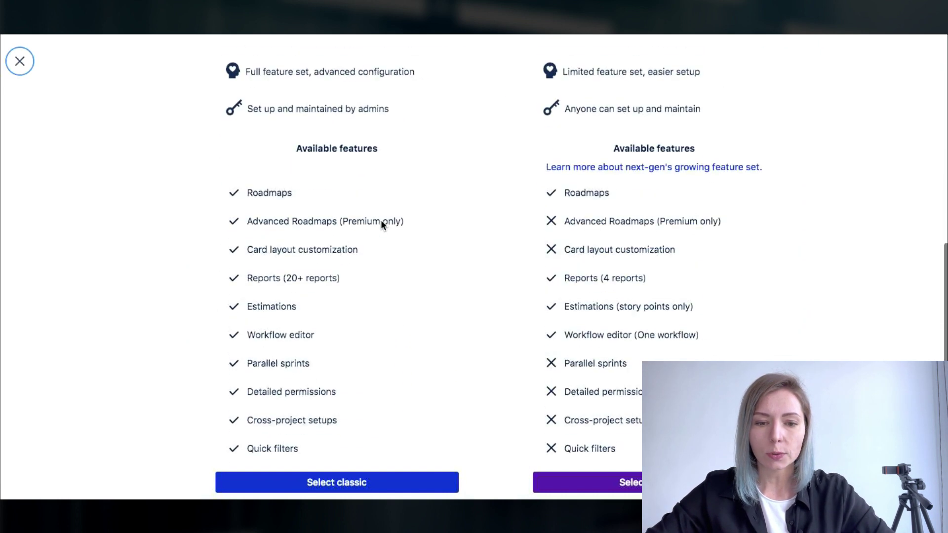
left_click(322, 484)
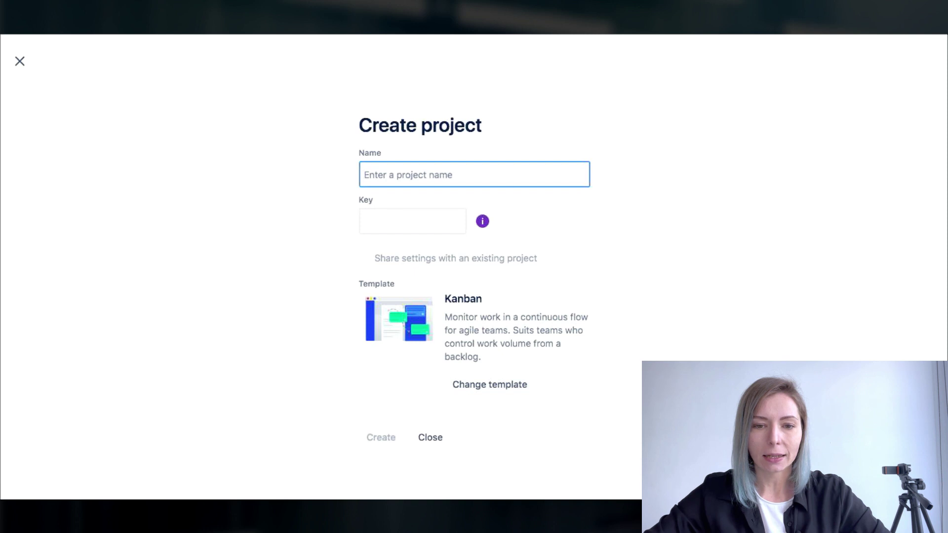
type("PM Project")
key("Tab")
type("PMP")
scroll(347, 241, "down", 1)
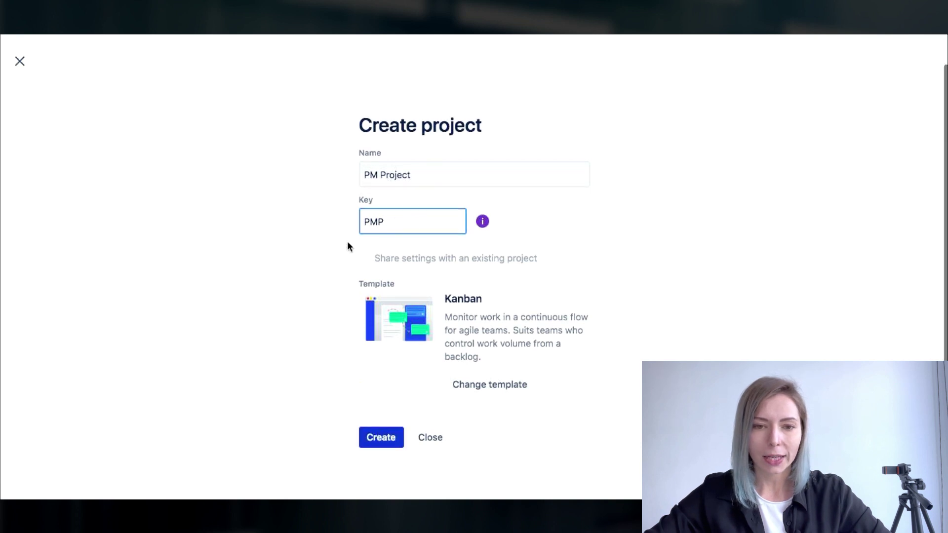
left_click(468, 389)
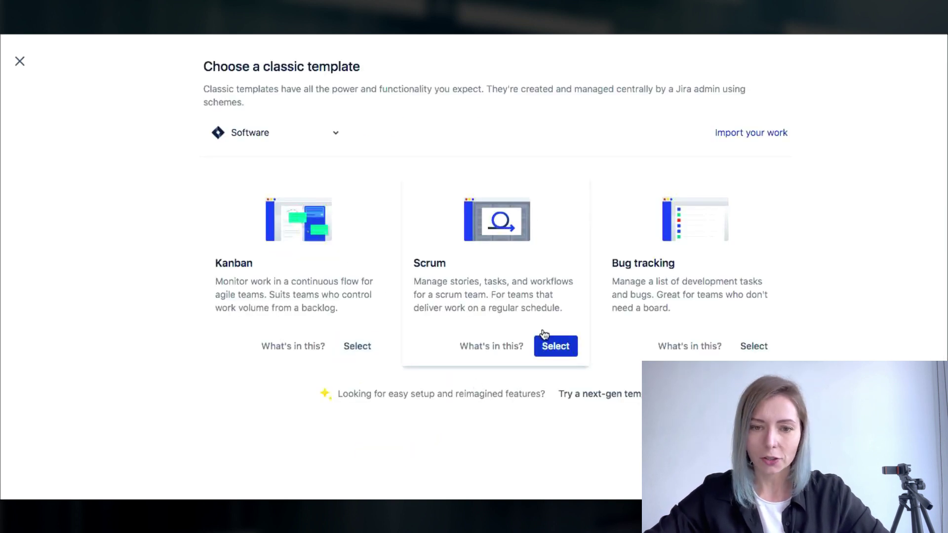
left_click(555, 347)
scroll(426, 239, "down", 1)
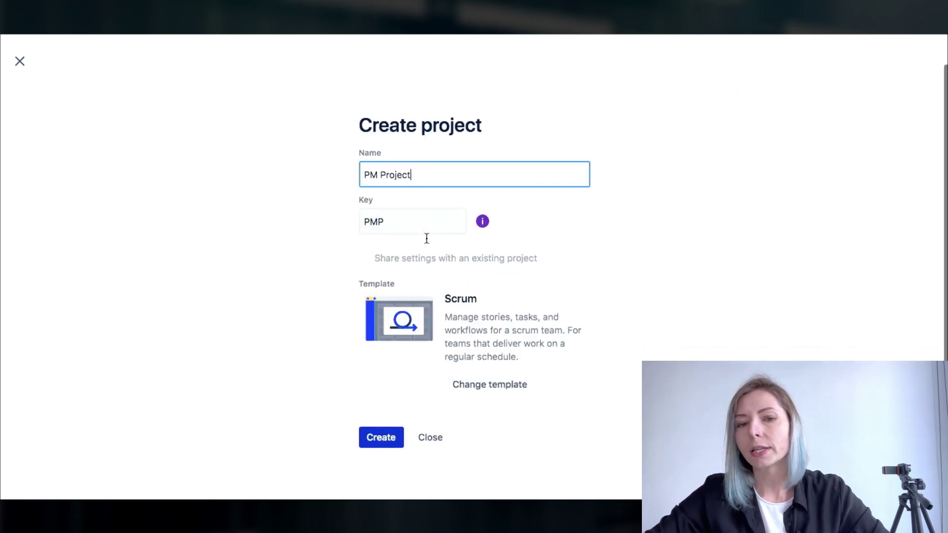
left_click(390, 441)
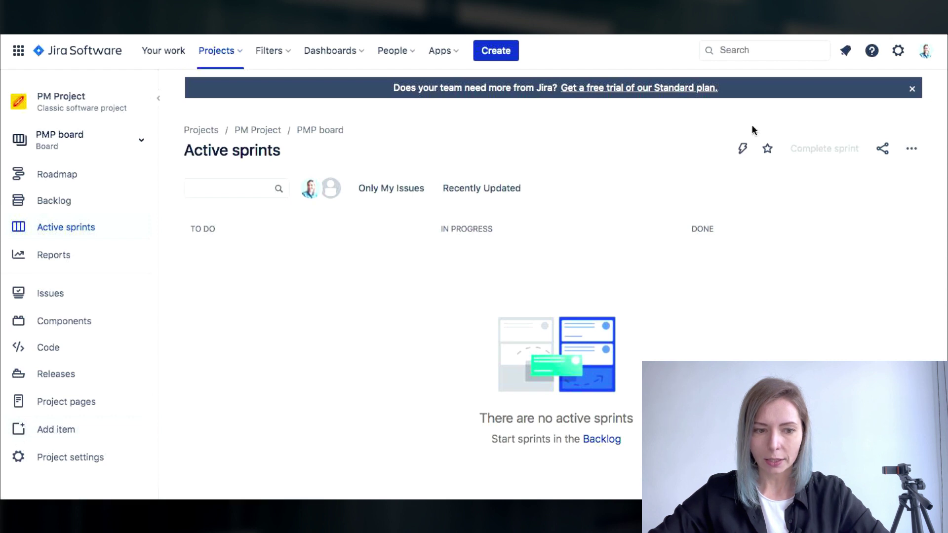
Go to the Issues administration Workflows list to reach PMP's Software Simplified Workflow.
left_click(897, 55)
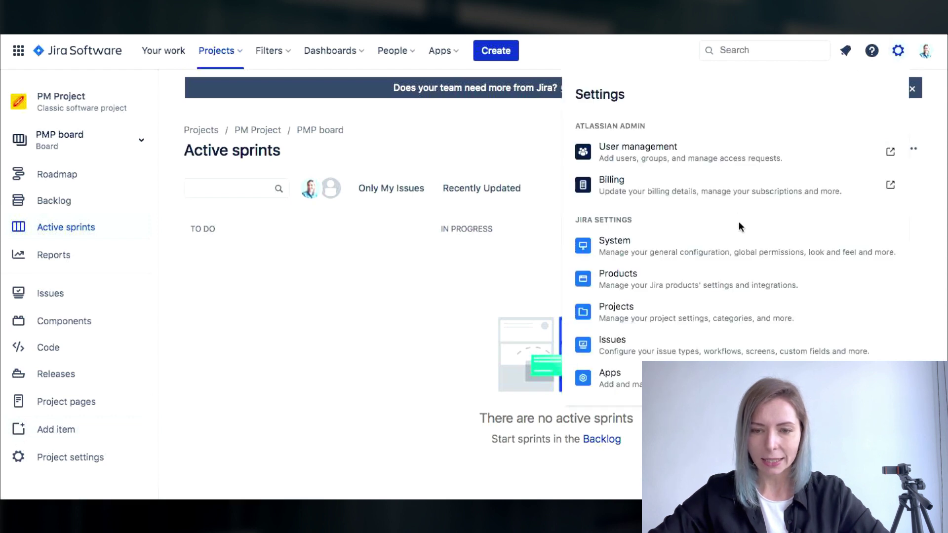
scroll(739, 221, "down", 2)
left_click(734, 253)
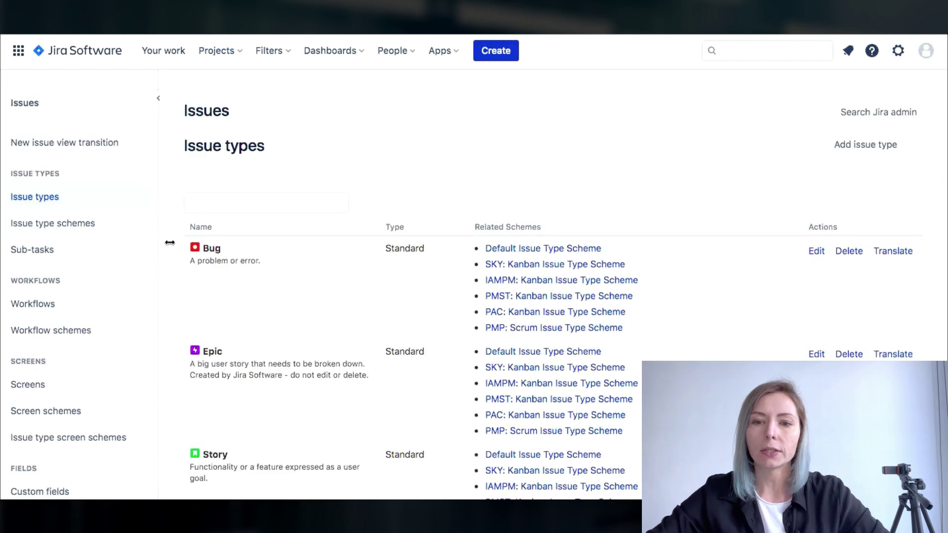
left_click(62, 307)
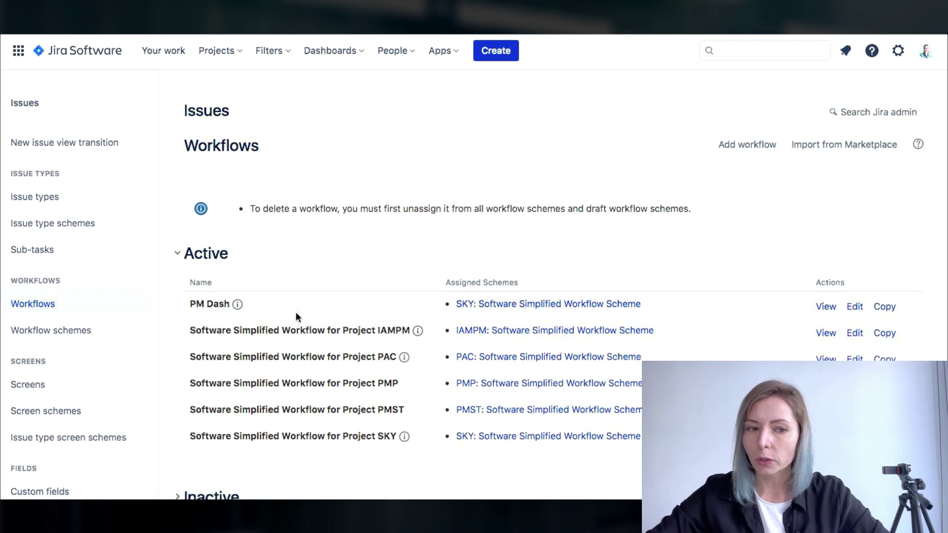
scroll(295, 312, "down", 2)
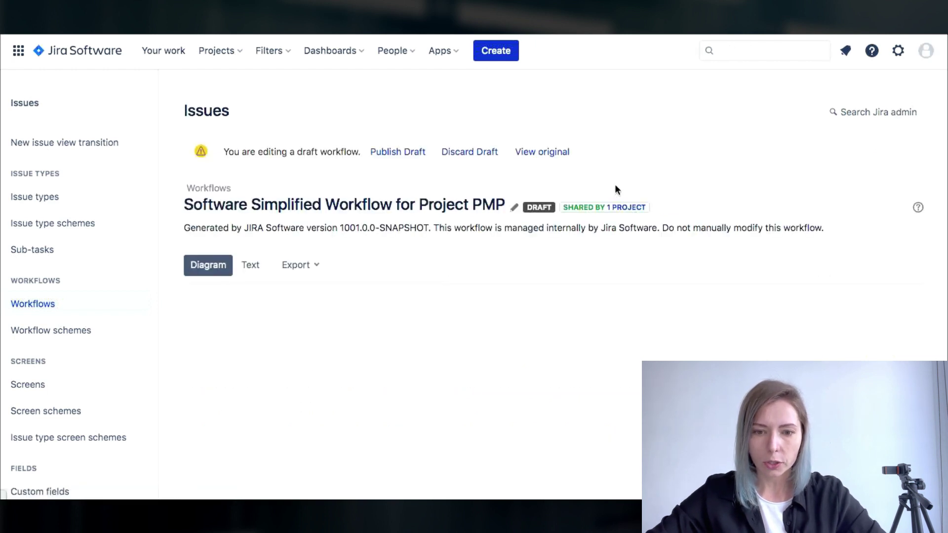
Stack TO DO, IN PROGRESS and DONE vertically in the workflow diagram and begin adding a status.
scroll(423, 221, "down", 2)
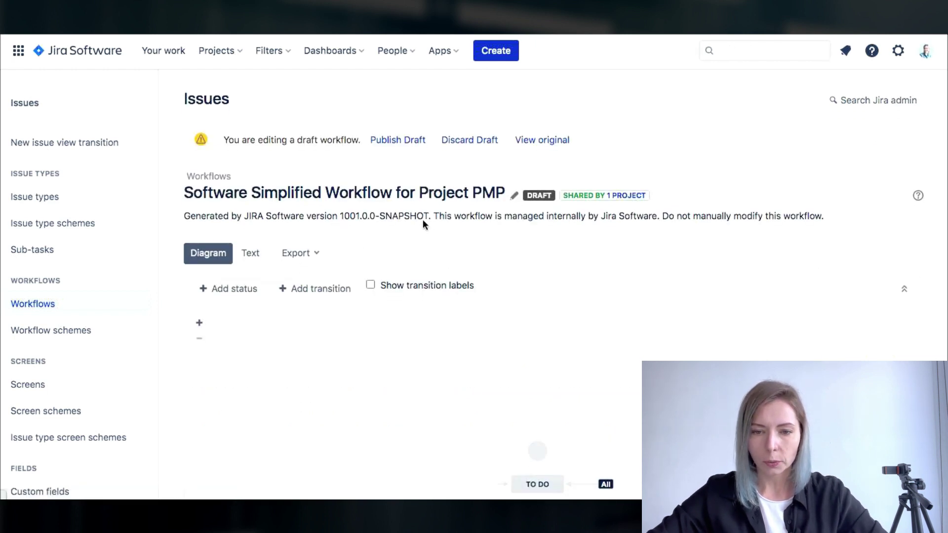
scroll(423, 220, "down", 3)
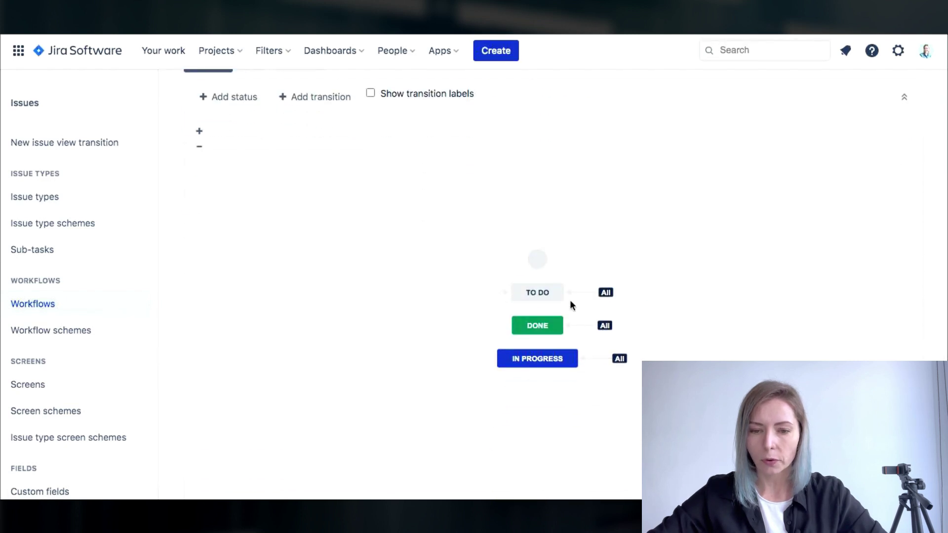
left_click_drag(539, 330, 539, 402)
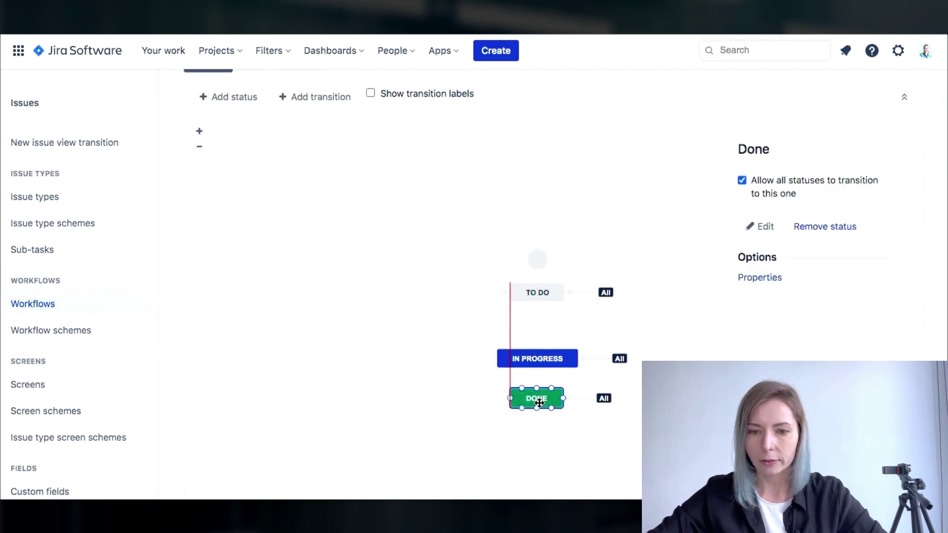
left_click_drag(551, 364, 547, 329)
left_click_drag(542, 401, 543, 442)
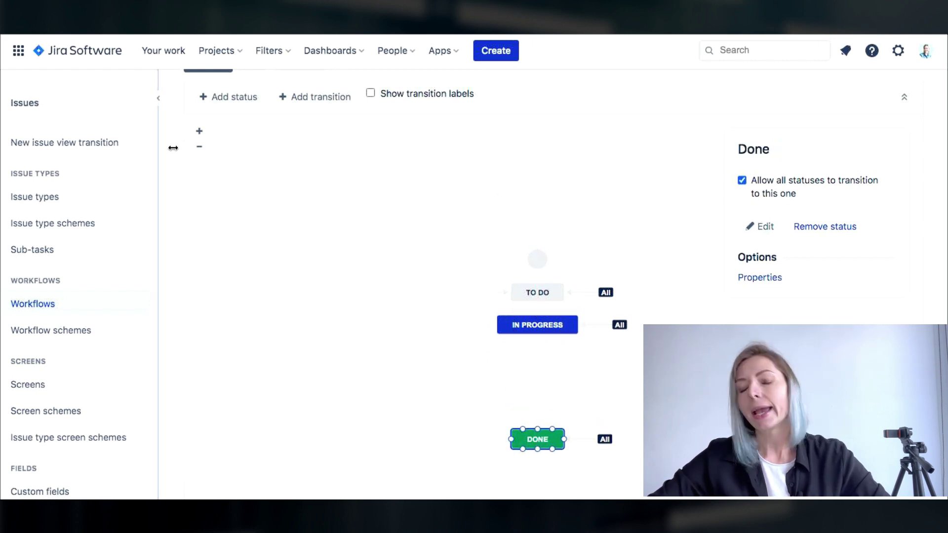
left_click(200, 131)
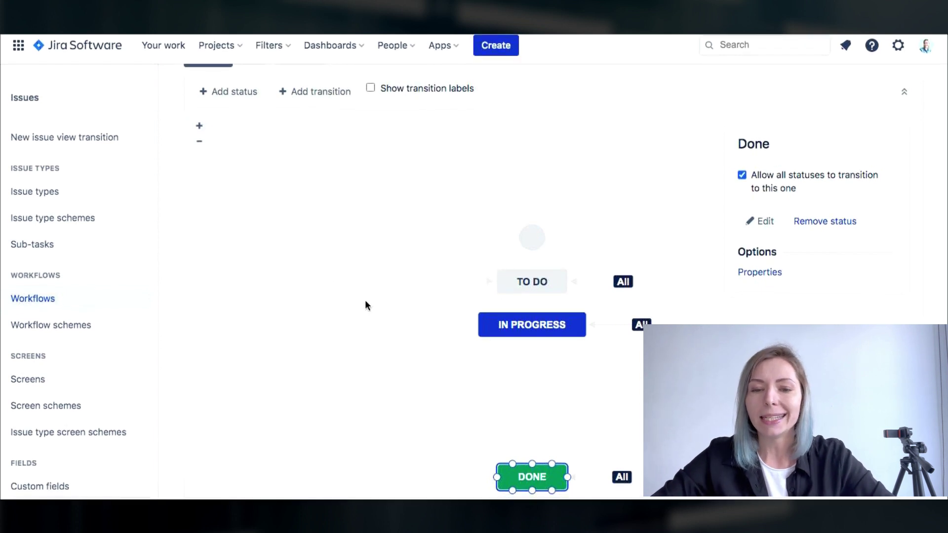
left_click(199, 147)
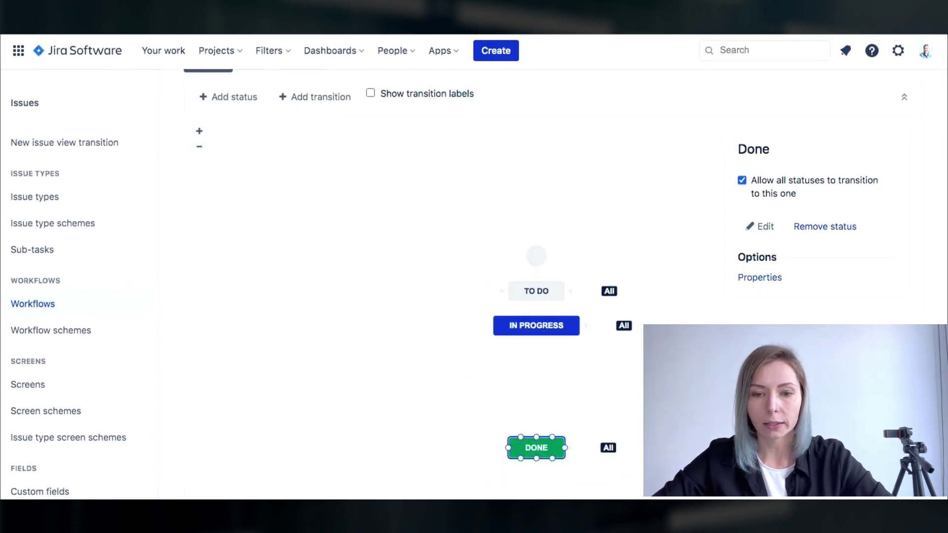
left_click(535, 290)
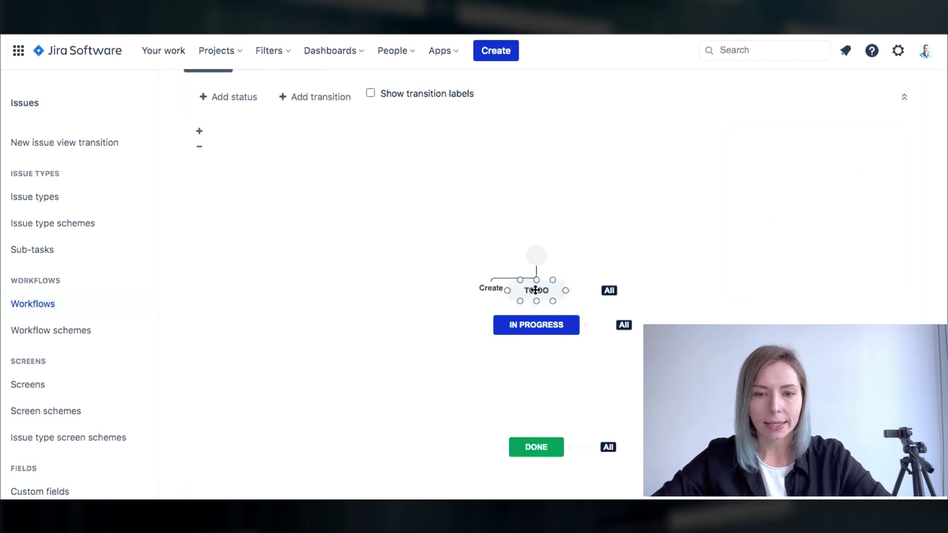
left_click(233, 109)
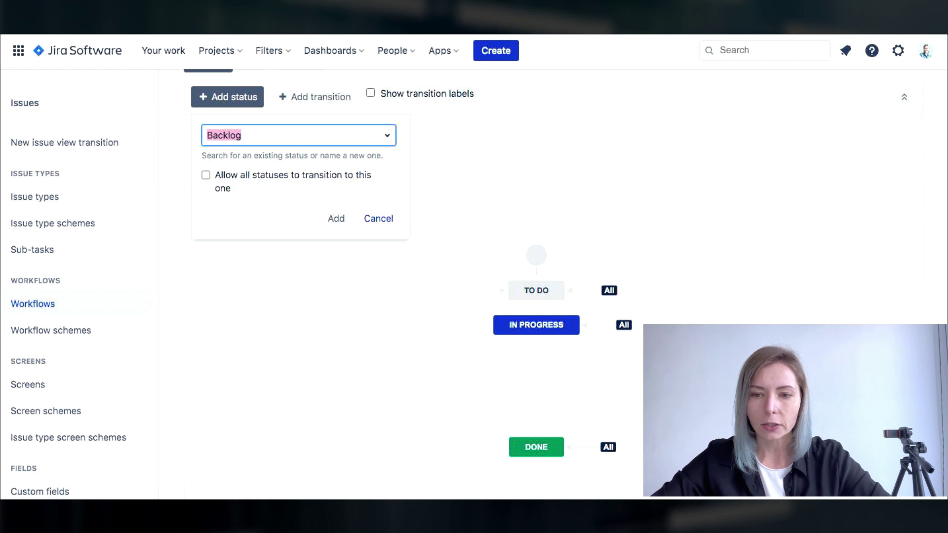
Add a 'Code Review' In Progress status reachable from all statuses, placed below IN PROGRESS.
type("Code R")
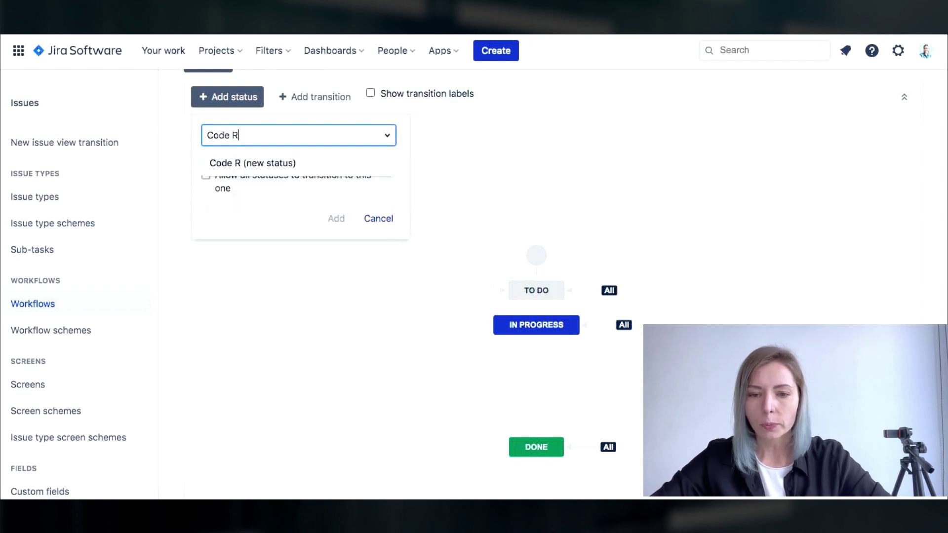
type("eview")
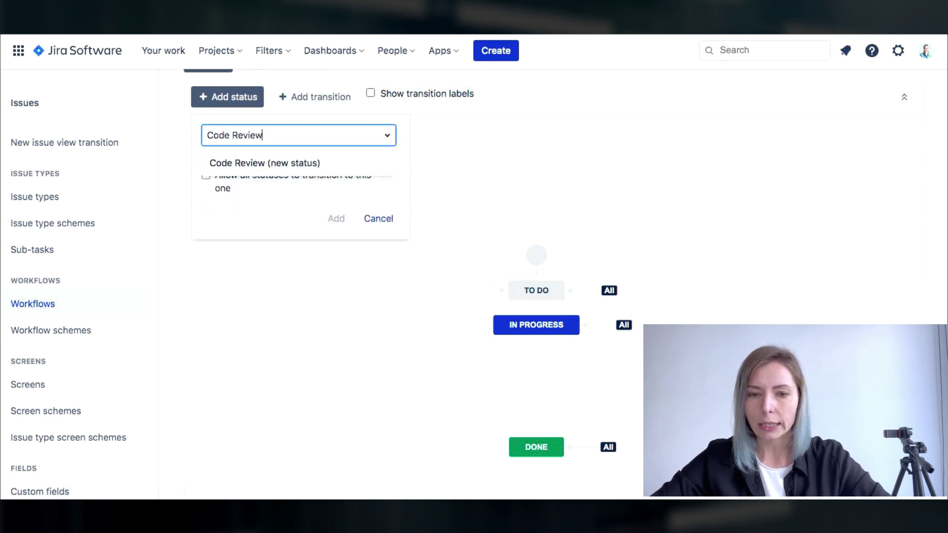
key("Return")
left_click(332, 218)
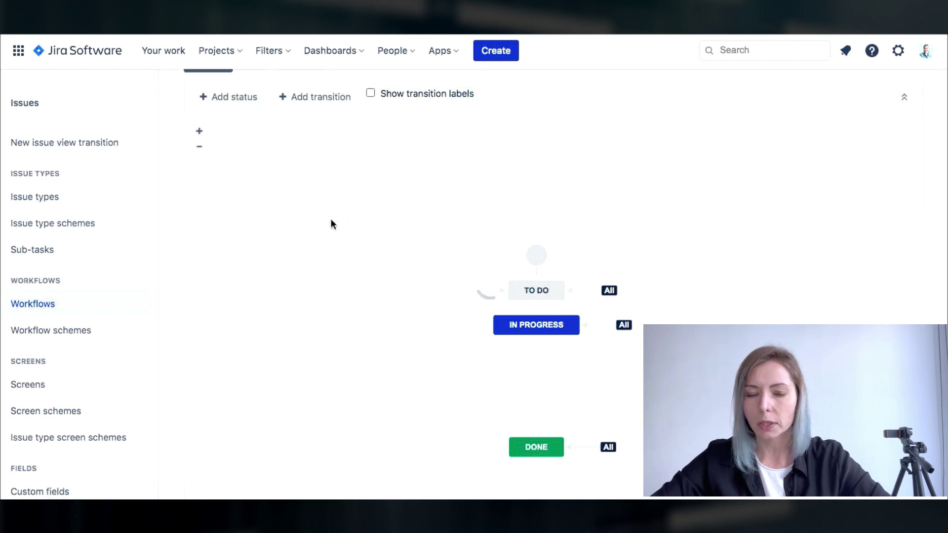
left_click(369, 311)
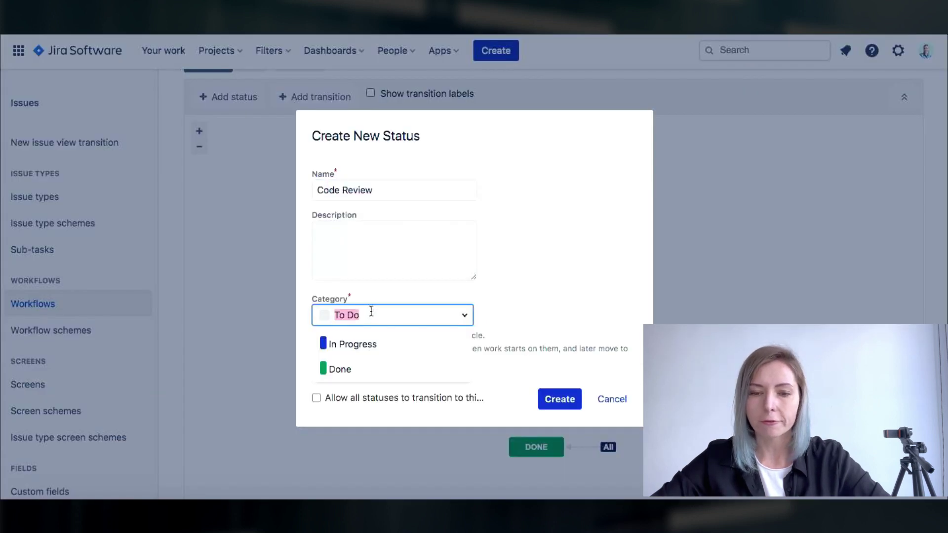
left_click(368, 347)
left_click(559, 400)
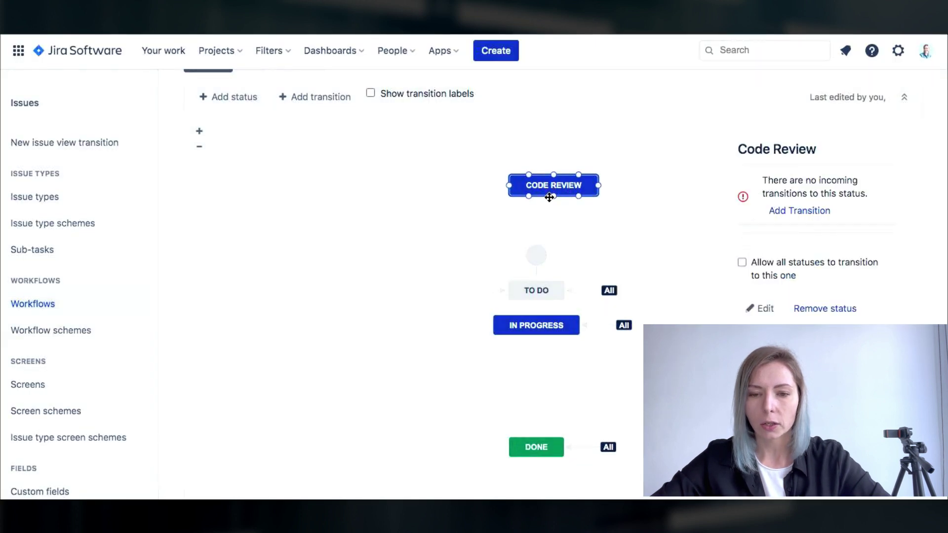
left_click_drag(548, 197, 531, 372)
left_click(760, 262)
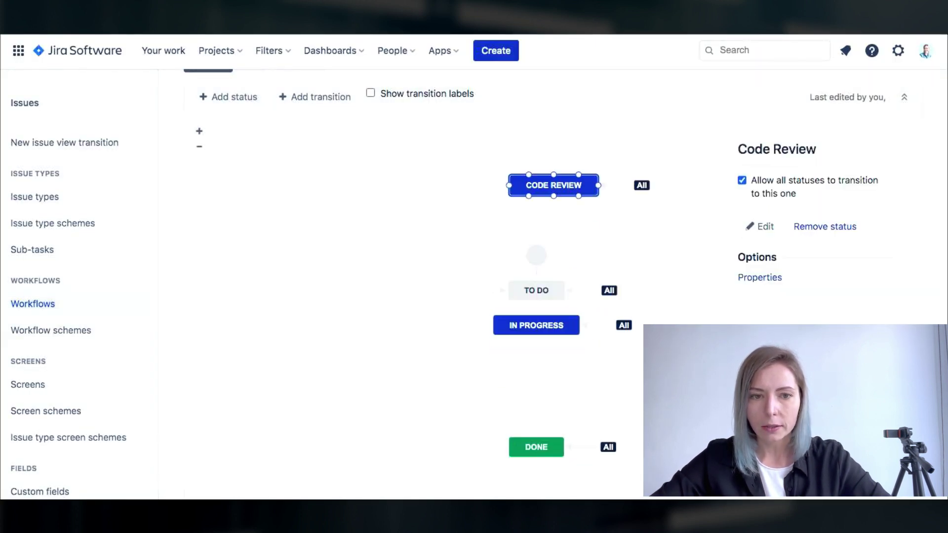
left_click_drag(565, 185, 549, 363)
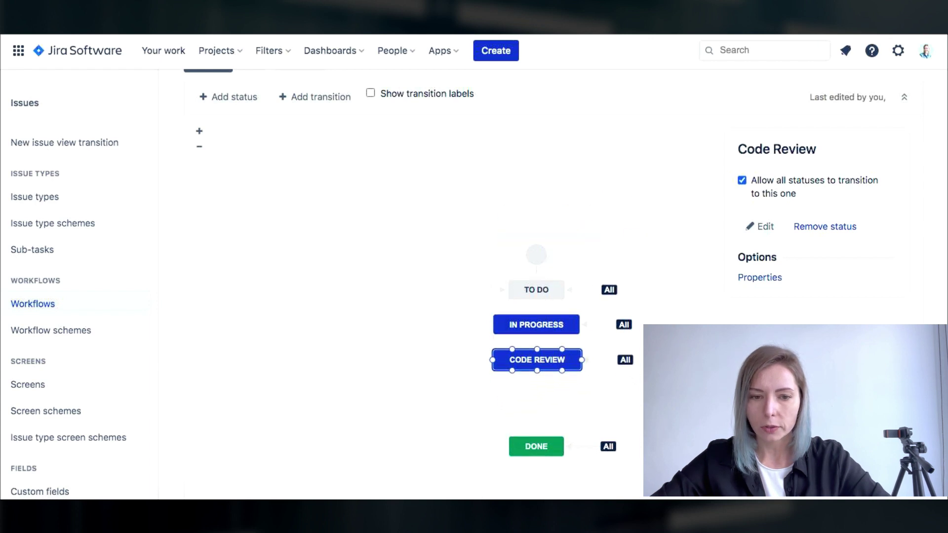
Add a 'Ready for QA' In Progress status reachable from all statuses, placed below Code Review.
left_click(228, 97)
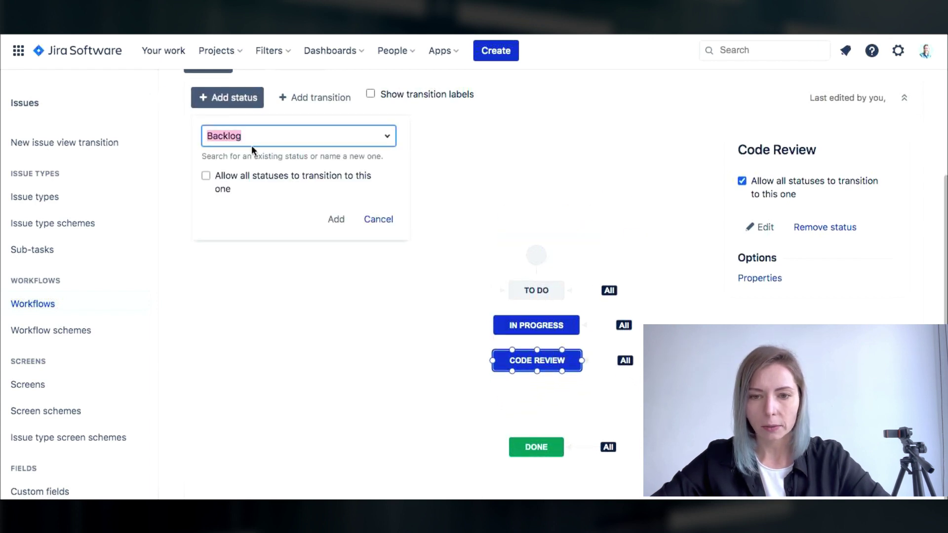
type("Ready For")
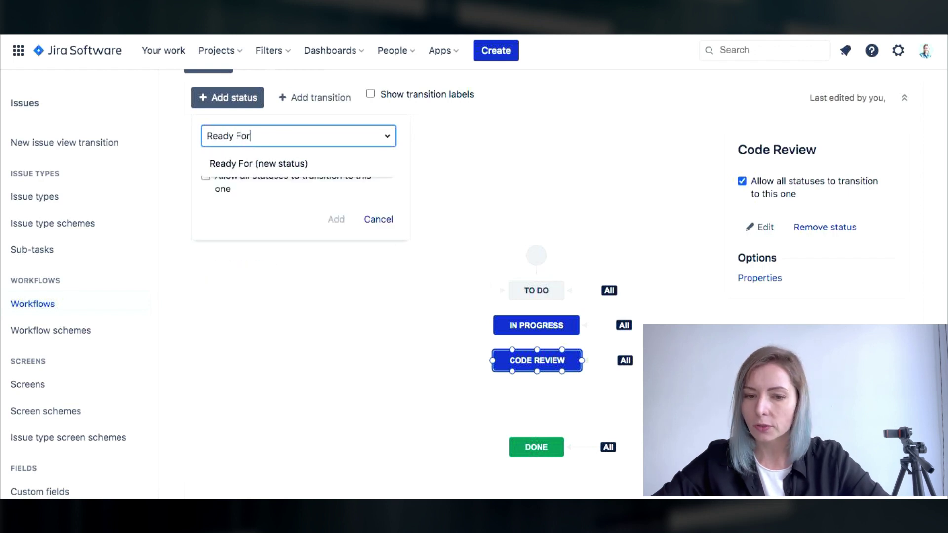
key("BackSpace")
key("BackSpace")
key("BackSpace")
type("for QA")
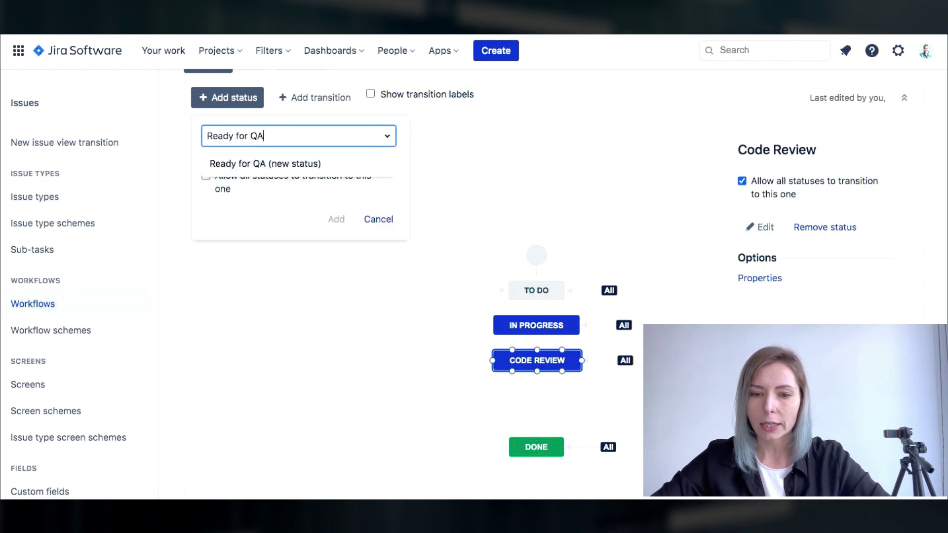
left_click(254, 168)
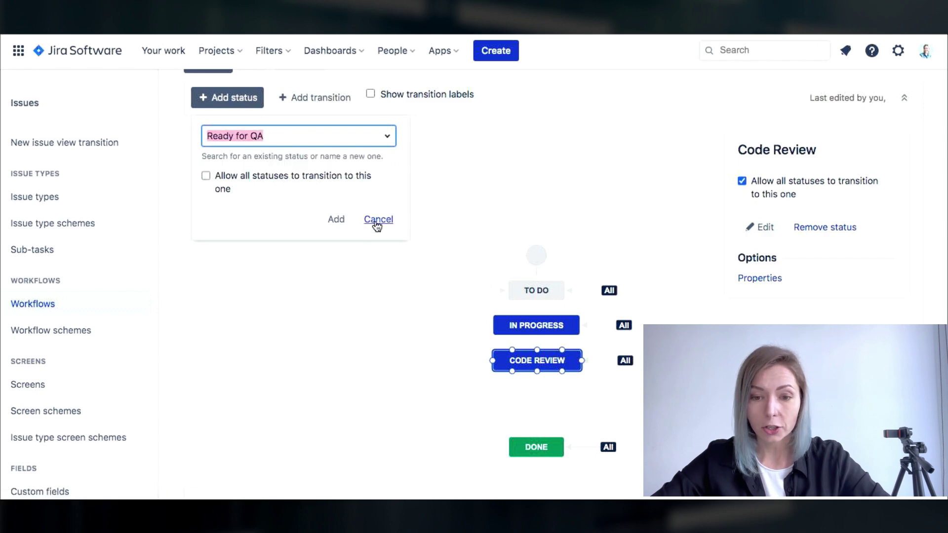
left_click(280, 177)
left_click(332, 218)
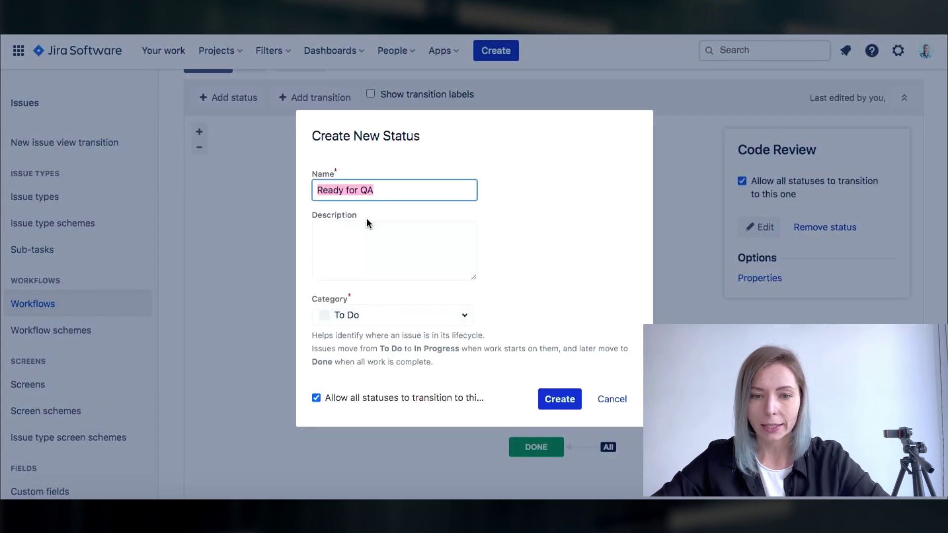
left_click(383, 314)
left_click(377, 345)
left_click(571, 410)
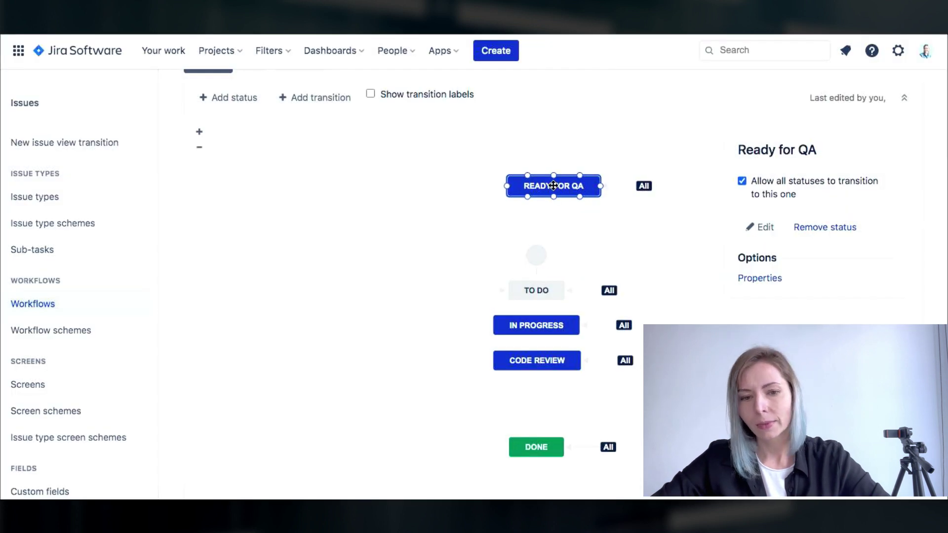
left_click_drag(552, 186, 538, 392)
left_click(636, 398)
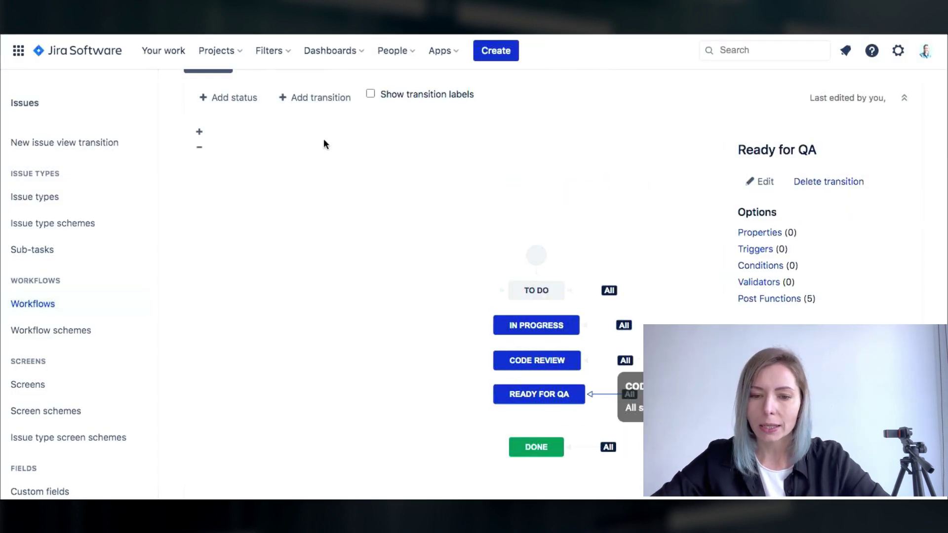
left_click(215, 98)
Add a 'Tested' In Progress status and place it between Ready for QA and Done.
type("Tested")
left_click(228, 165)
left_click(223, 190)
left_click(336, 220)
left_click(401, 315)
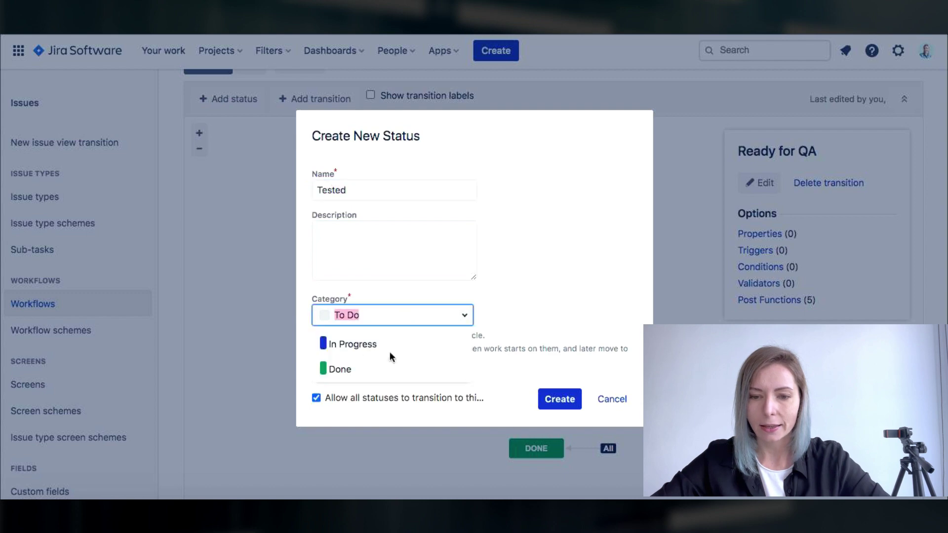
left_click(390, 341)
left_click(559, 399)
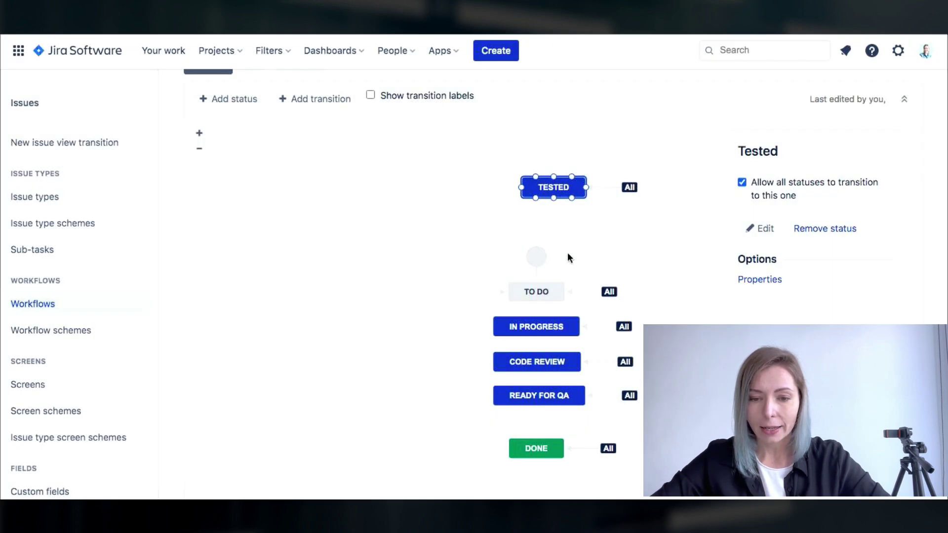
left_click_drag(536, 448, 542, 482)
left_click_drag(561, 188, 560, 430)
left_click(563, 450)
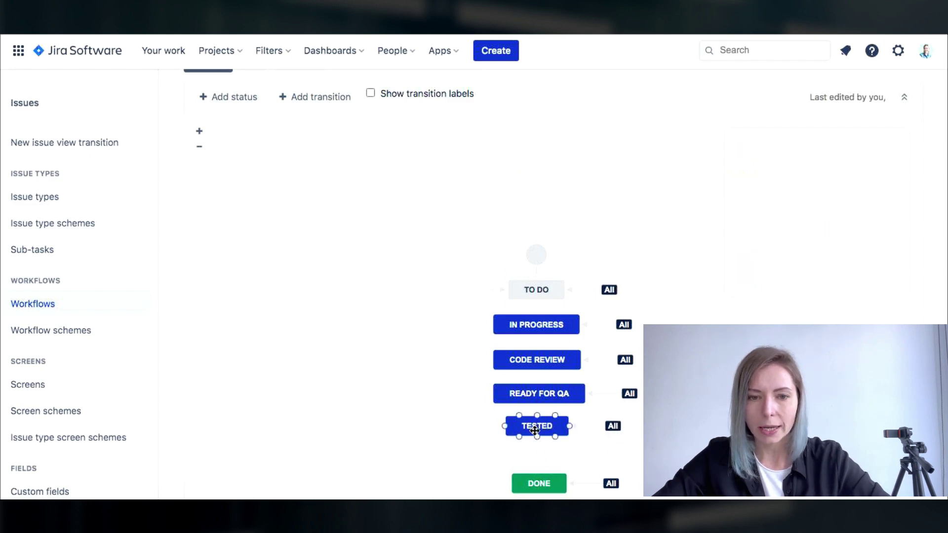
double_click(534, 431)
left_click(606, 400)
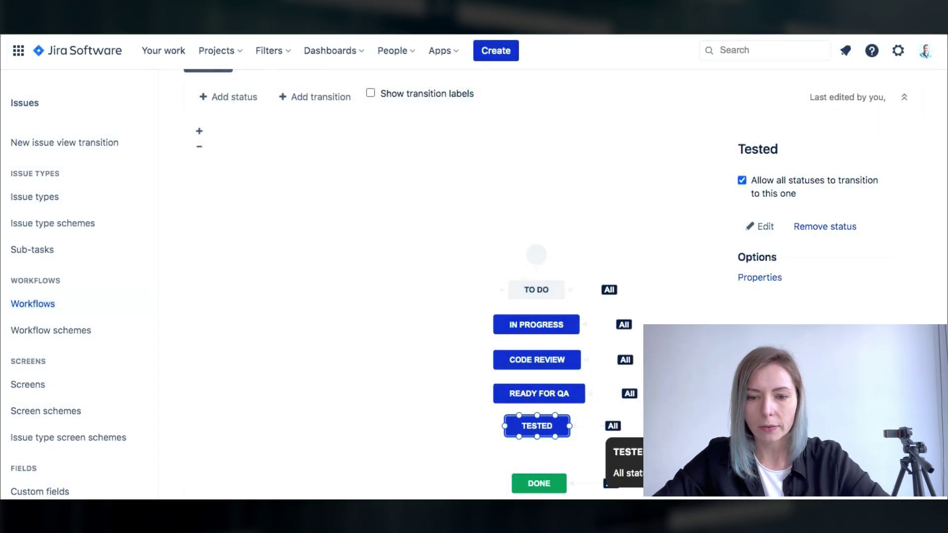
left_click(486, 409)
left_click_drag(528, 482, 525, 489)
left_click(542, 424)
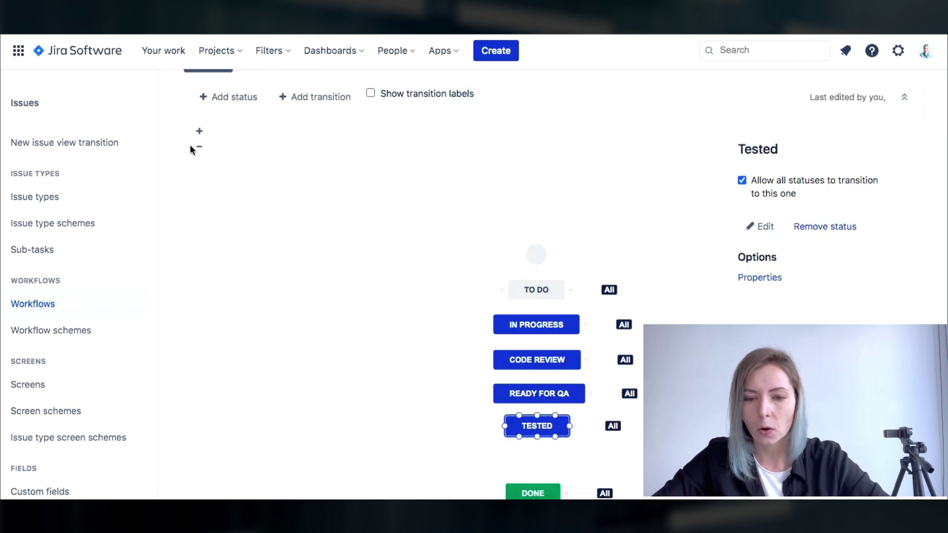
Add a 'Deployment' In Progress status and place it between Tested and Done.
left_click(220, 99)
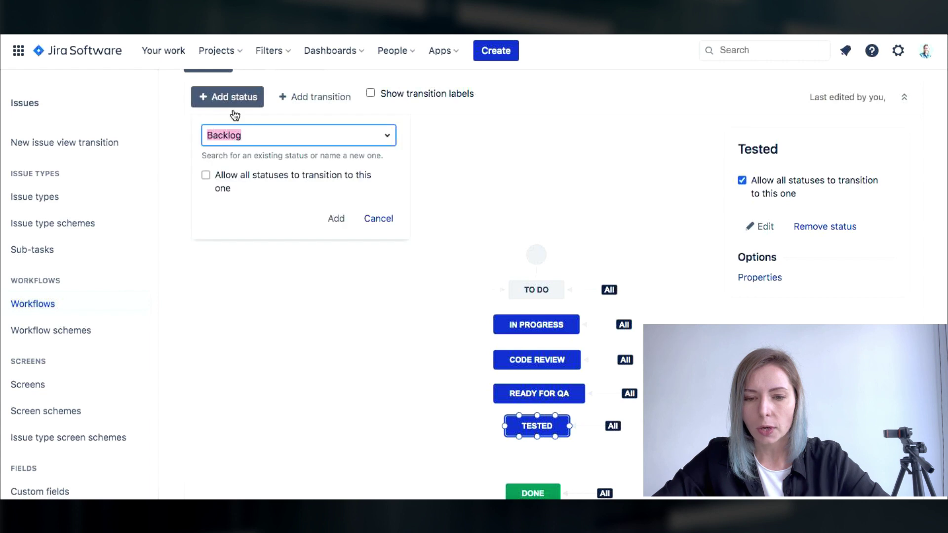
type("Deployment")
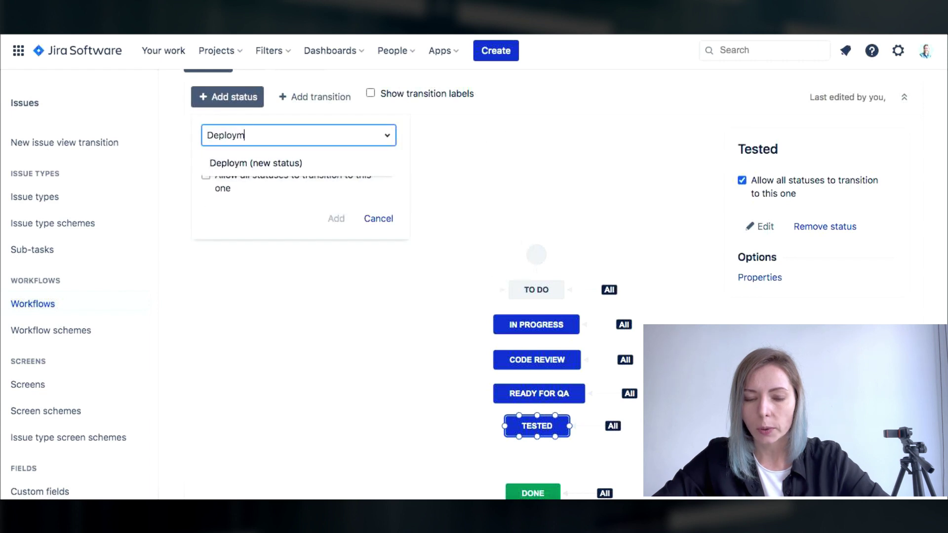
left_click(313, 174)
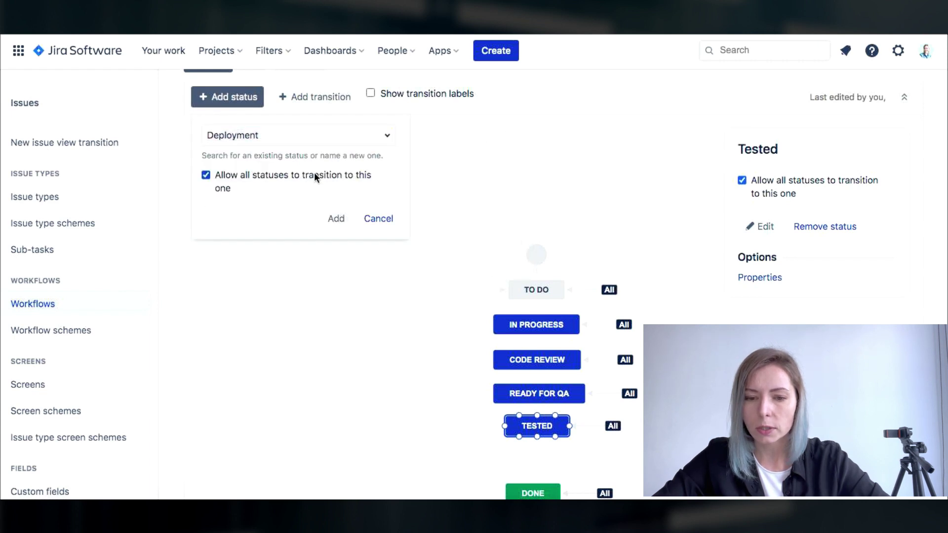
left_click(336, 219)
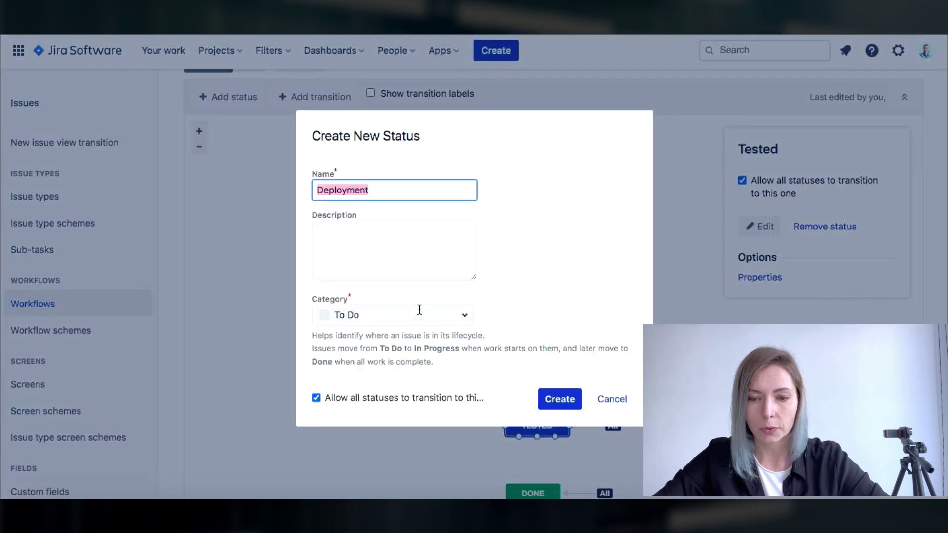
left_click(419, 315)
left_click(395, 341)
left_click(559, 399)
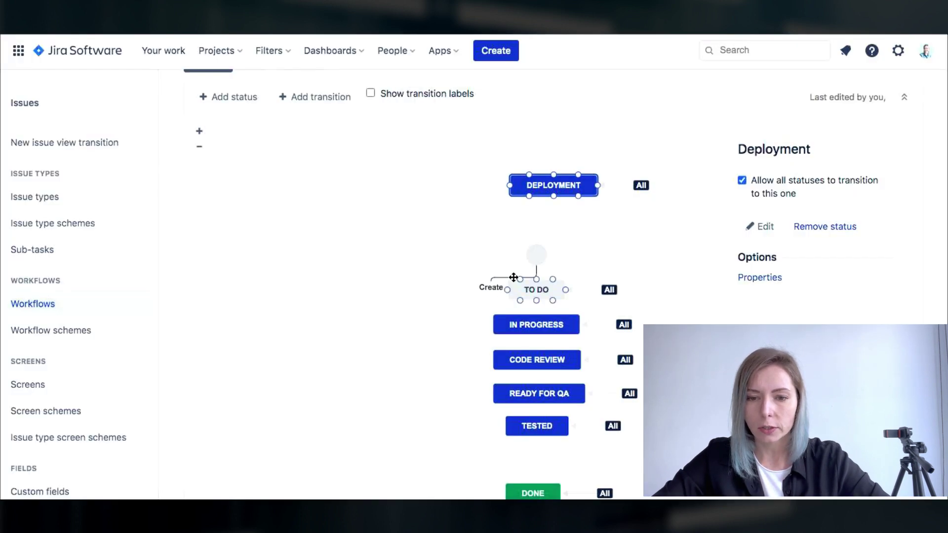
left_click_drag(546, 185, 535, 467)
left_click(533, 426)
left_click_drag(535, 467, 545, 494)
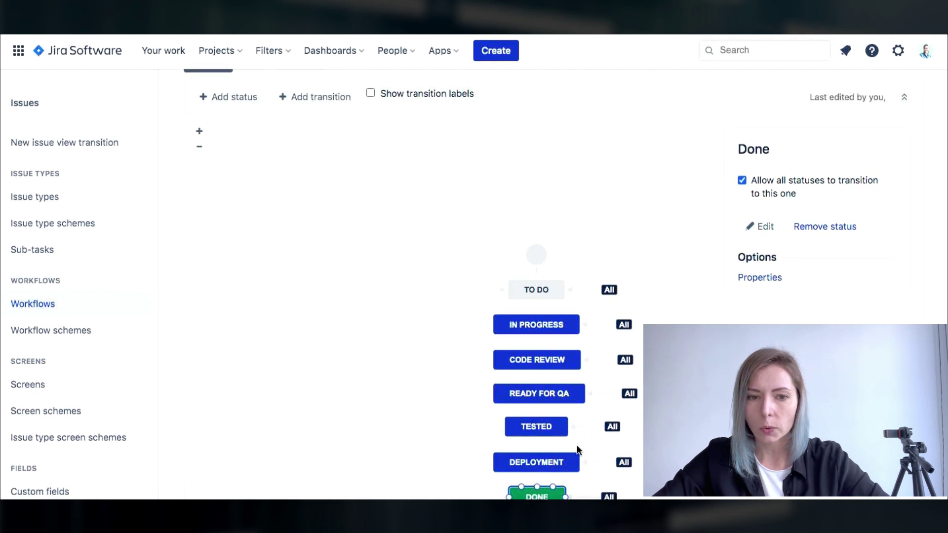
Publish the PMP workflow draft without keeping a backup copy.
scroll(364, 237, "up", 1)
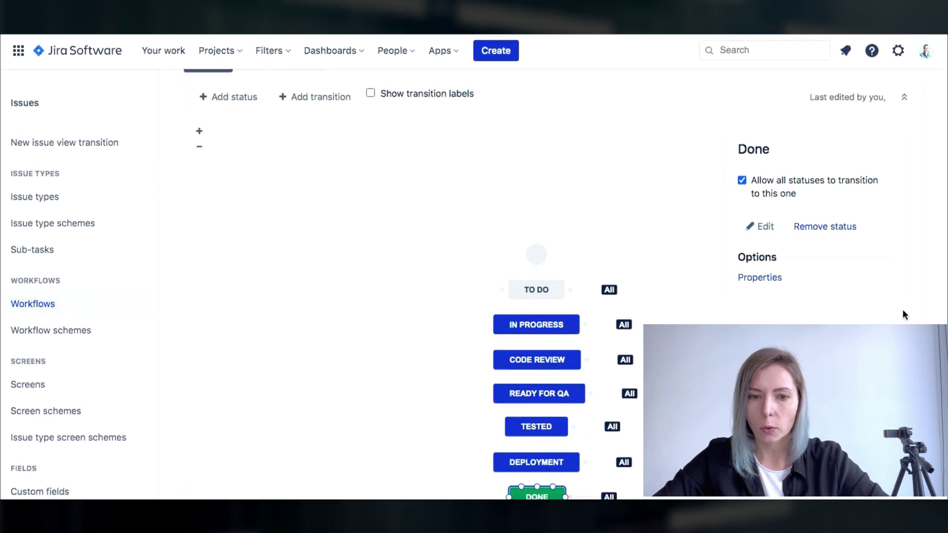
scroll(598, 161, "up", 5)
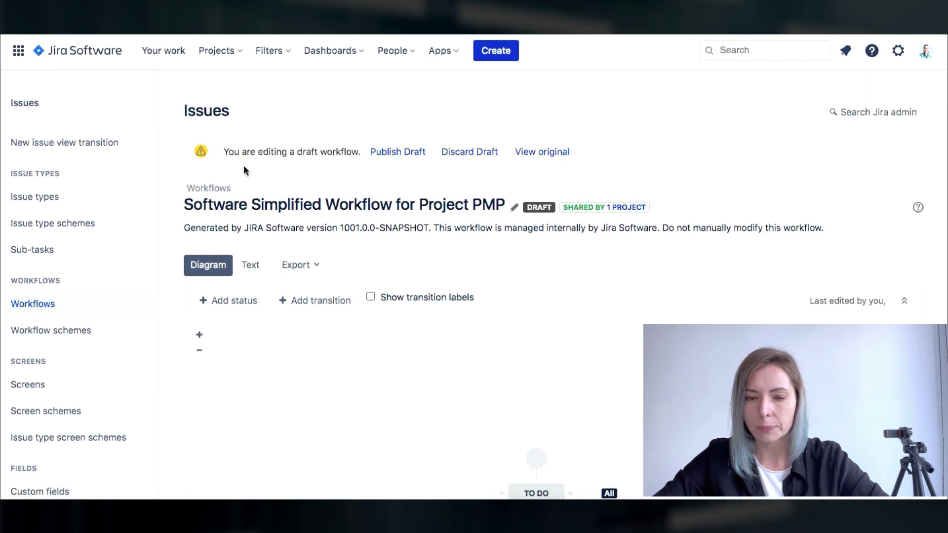
left_click(422, 151)
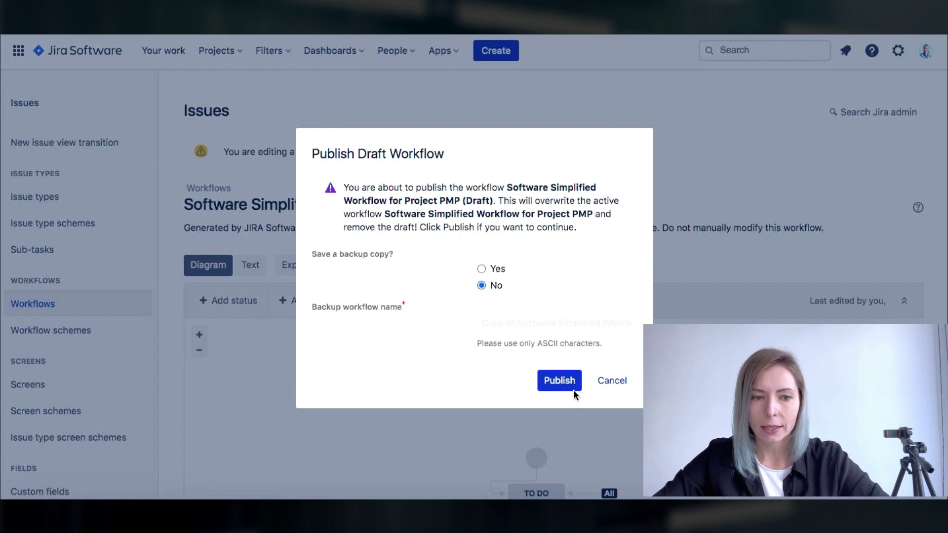
left_click(560, 381)
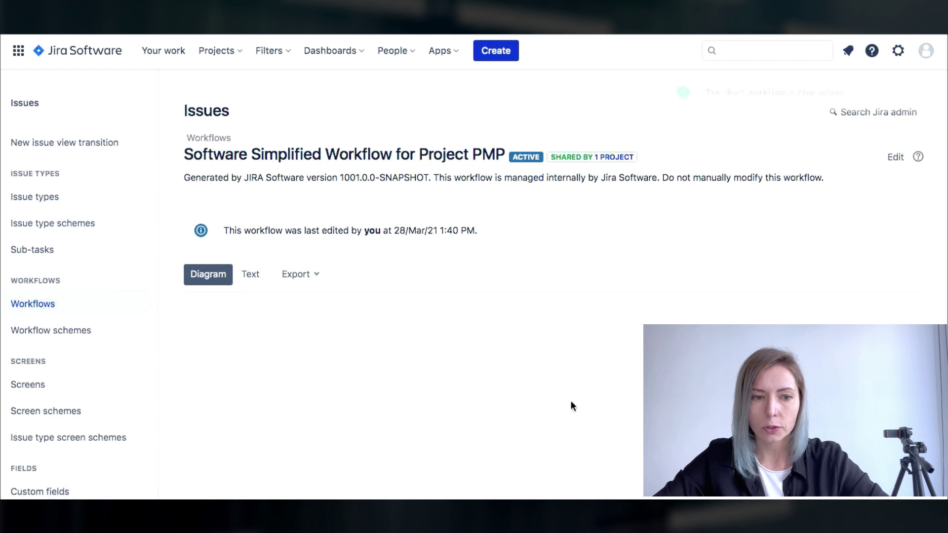
scroll(552, 370, "down", 5)
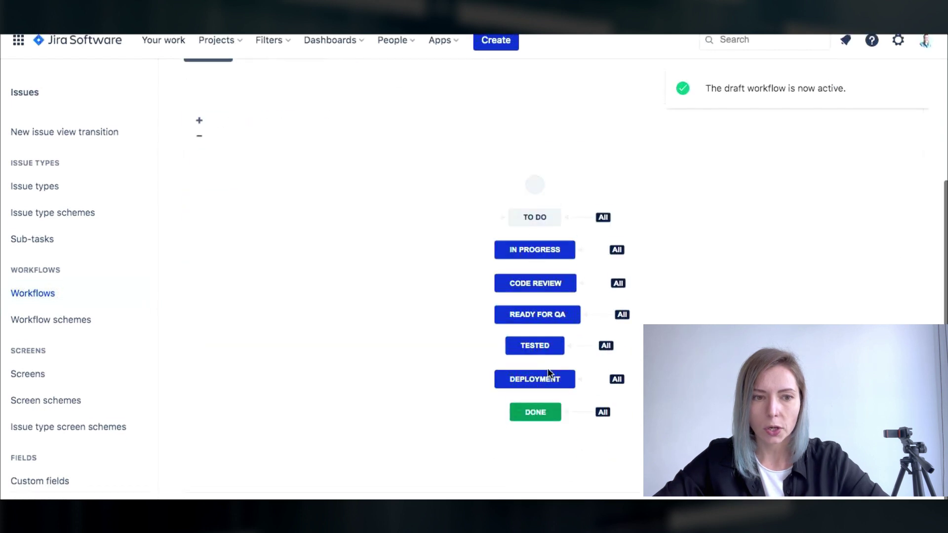
scroll(546, 366, "up", 5)
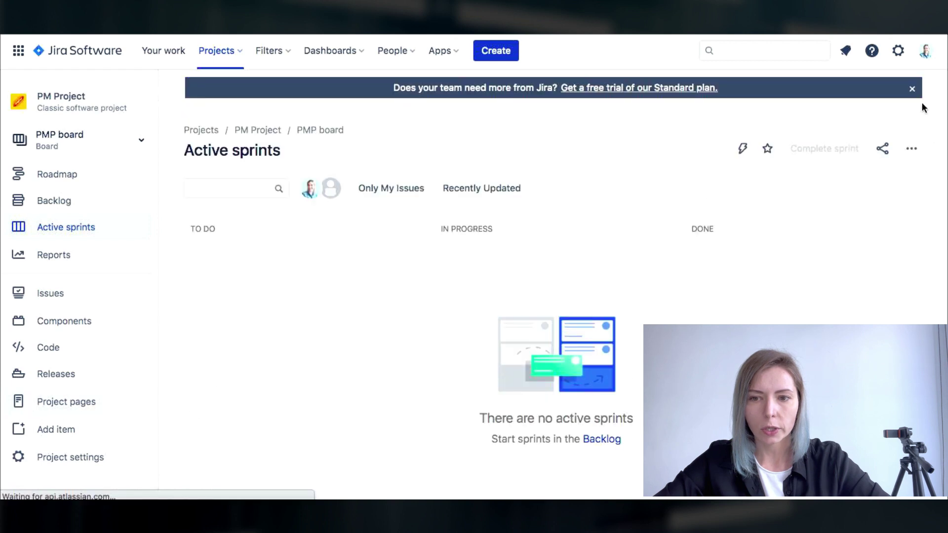
In the PMP board settings, add 'Code Review' and 'Ready for QA' columns.
left_click(913, 87)
left_click(911, 111)
left_click(891, 137)
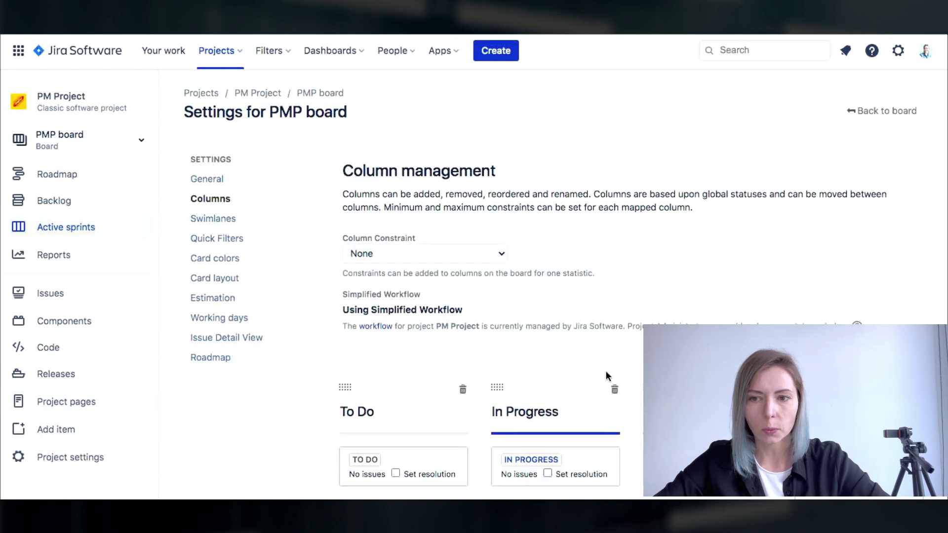
scroll(543, 326, "down", 5)
mouse_move(832, 279)
left_mouse_down()
mouse_move(688, 275)
mouse_move(839, 277)
left_mouse_up()
left_click(882, 117)
type("Code Review")
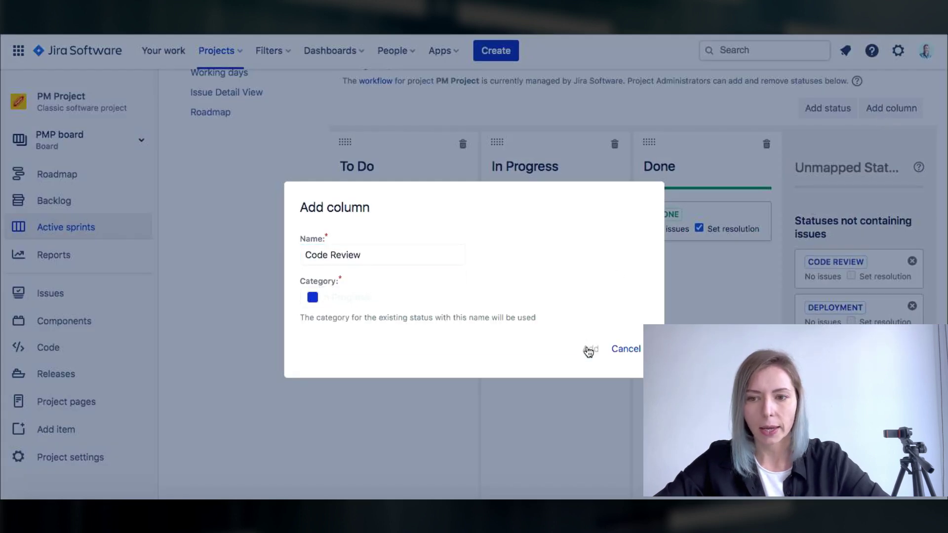
left_click(590, 348)
left_click(872, 110)
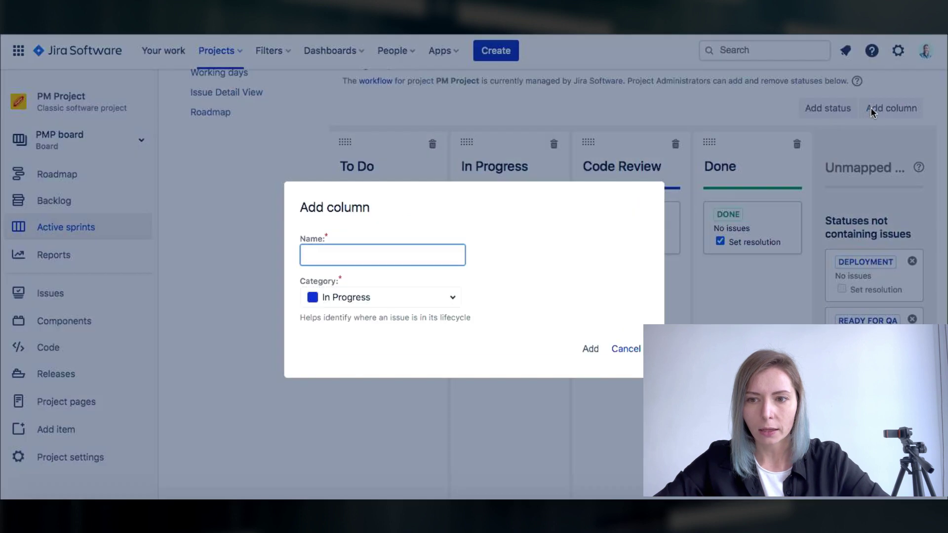
type("Rea")
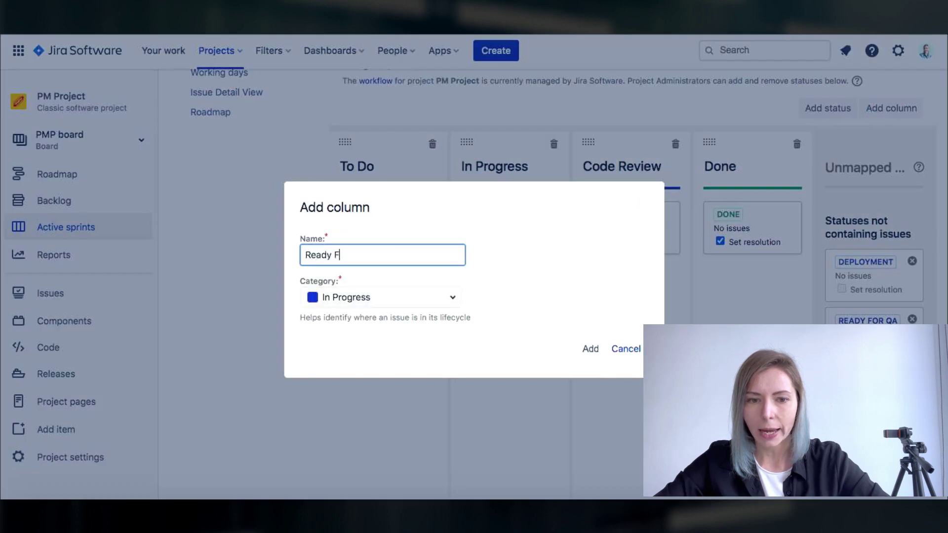
type("dy for QA")
left_click(591, 349)
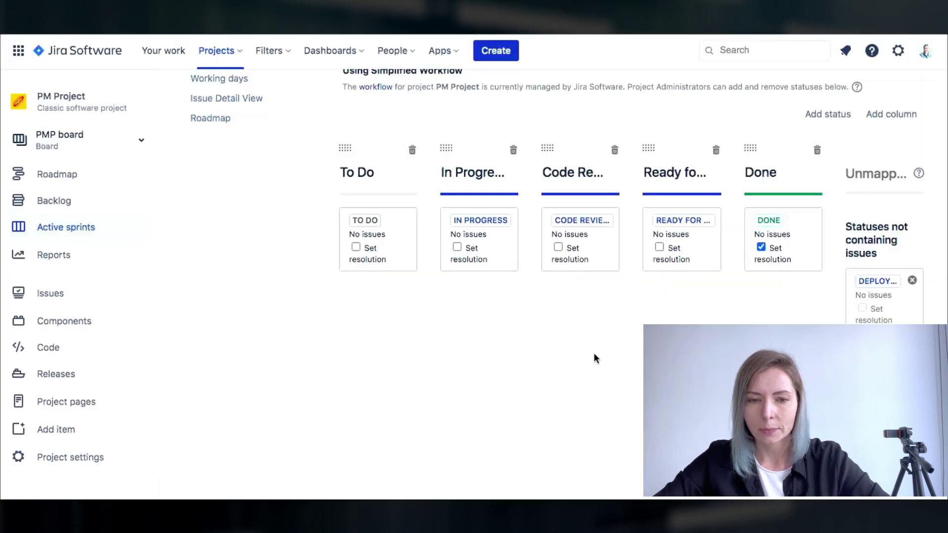
Add 'Tested' and 'Deployment' board columns, then return to the board.
left_click(879, 116)
type("Tested")
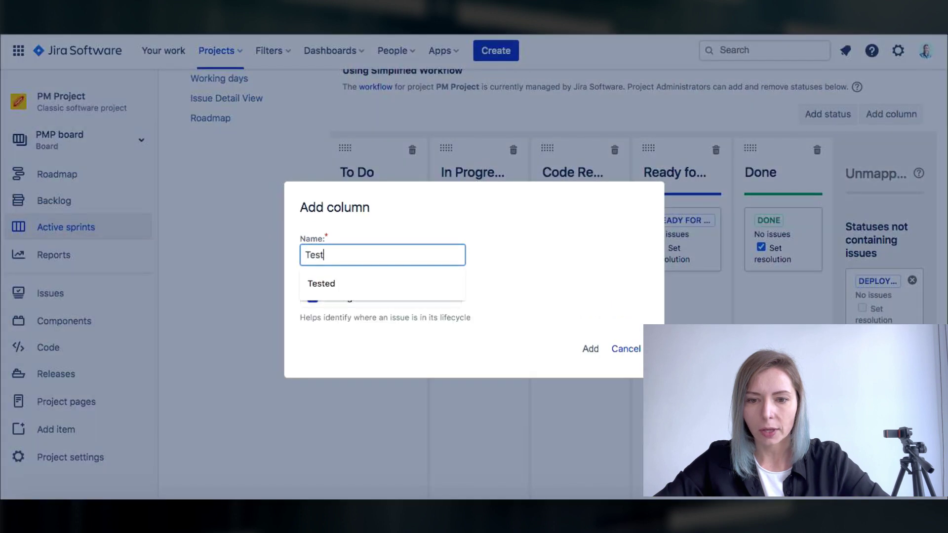
left_click(590, 350)
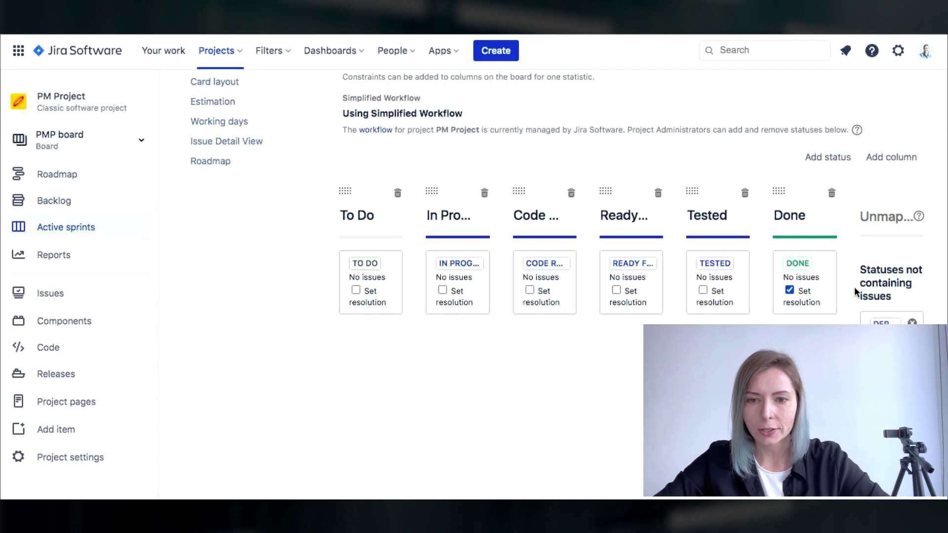
left_click(901, 156)
type("Deployment")
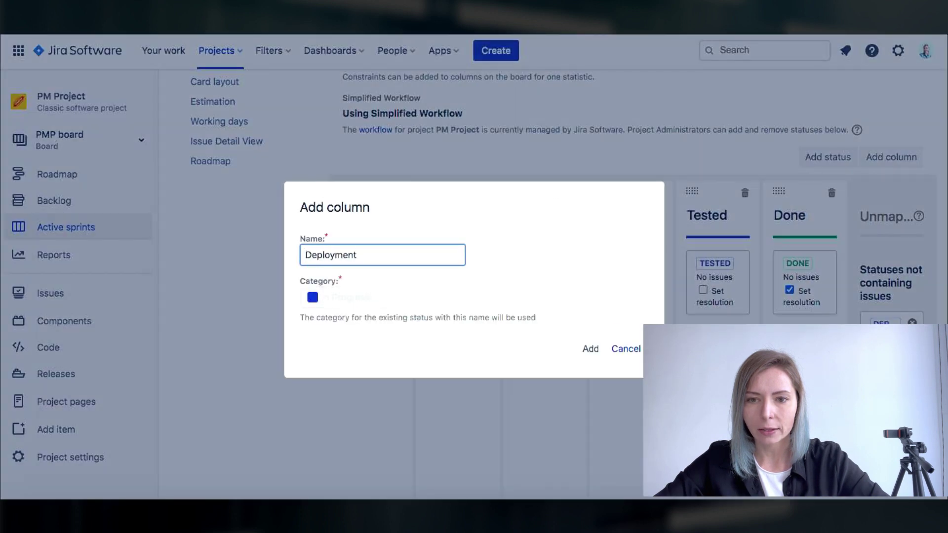
left_click(595, 348)
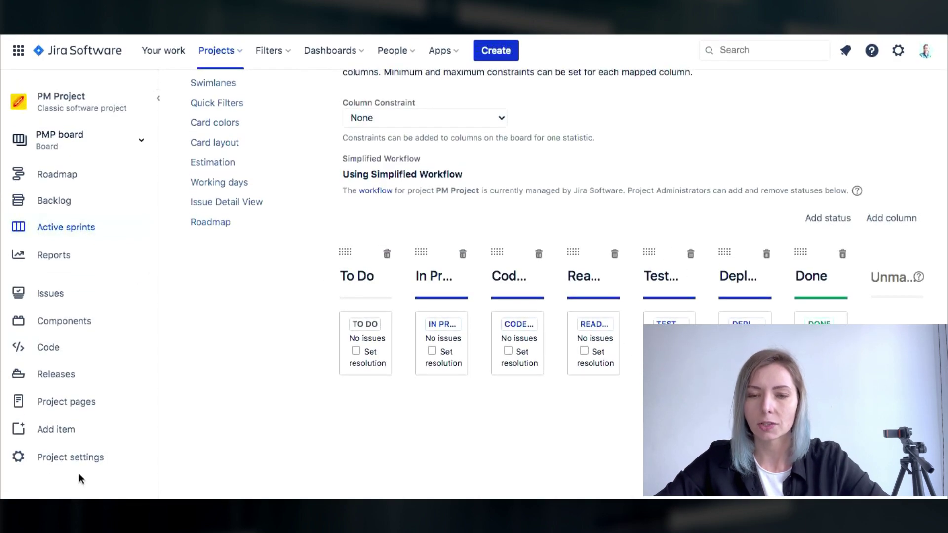
scroll(603, 173, "up", 3)
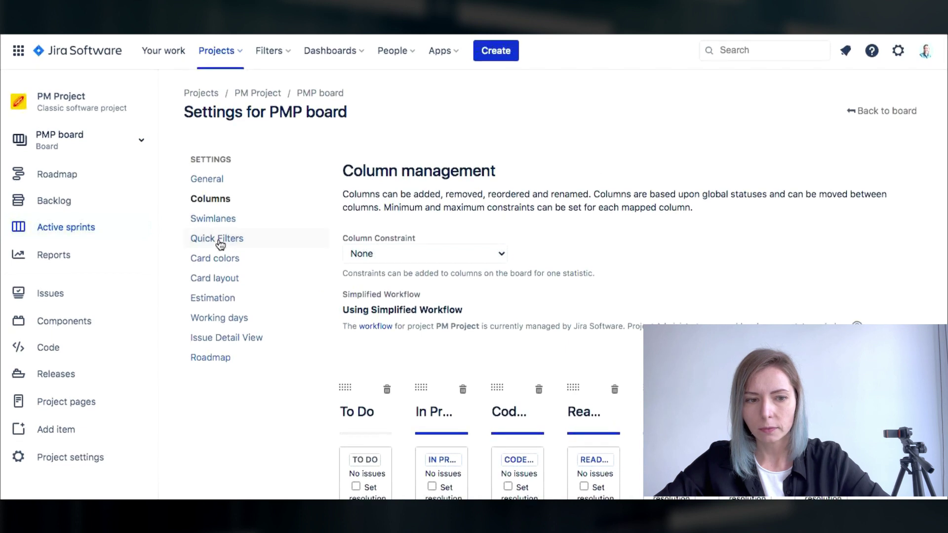
left_click(207, 220)
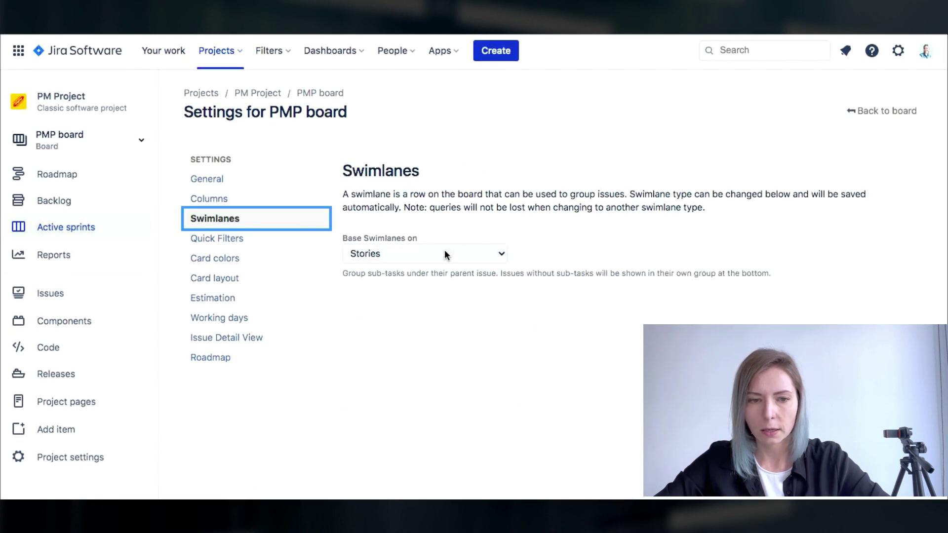
left_click(861, 111)
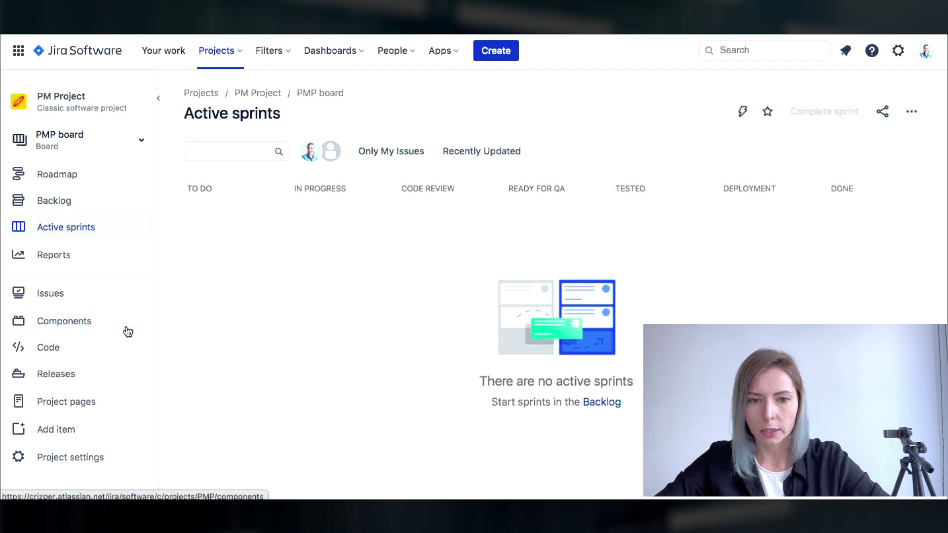
Associate the Story Points field with both PMP: Scrum Bug and Default Issue screens.
left_click(67, 459)
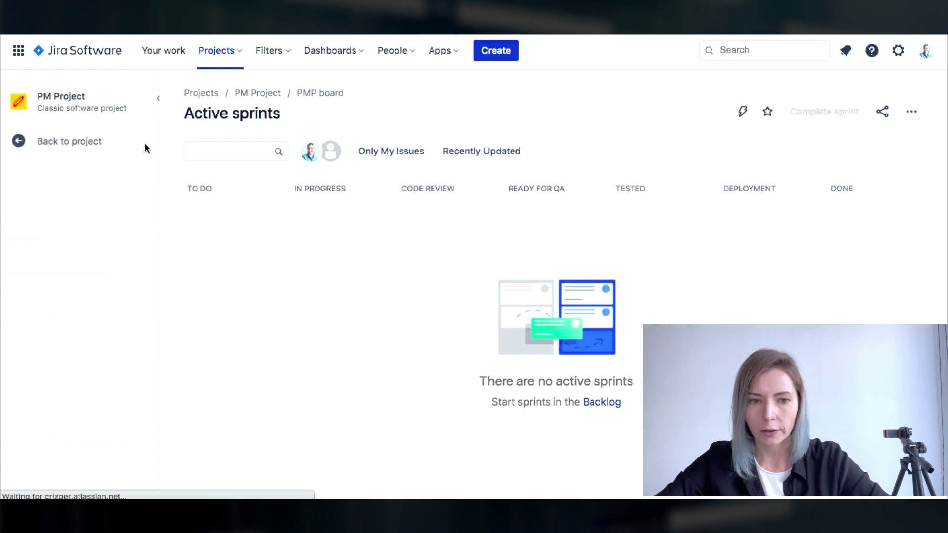
scroll(128, 210, "down", 3)
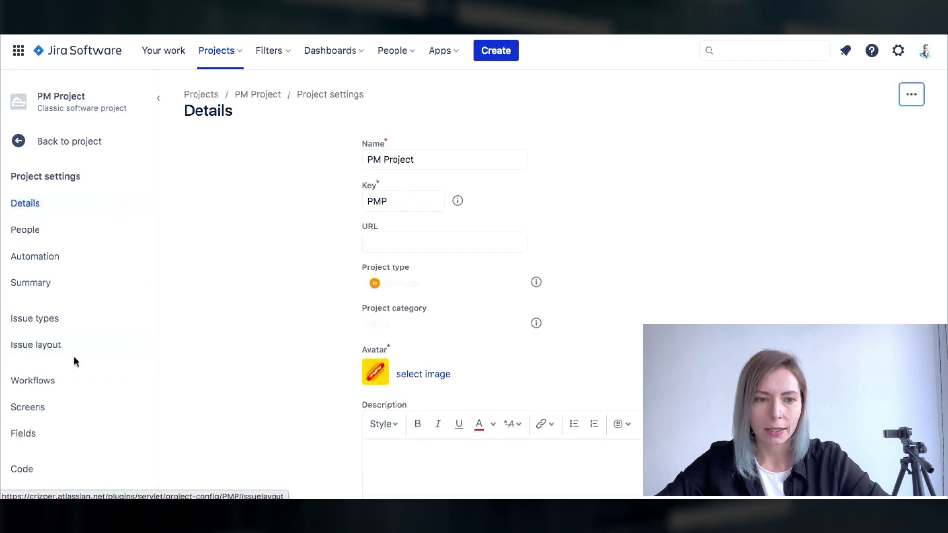
scroll(74, 361, "down", 5)
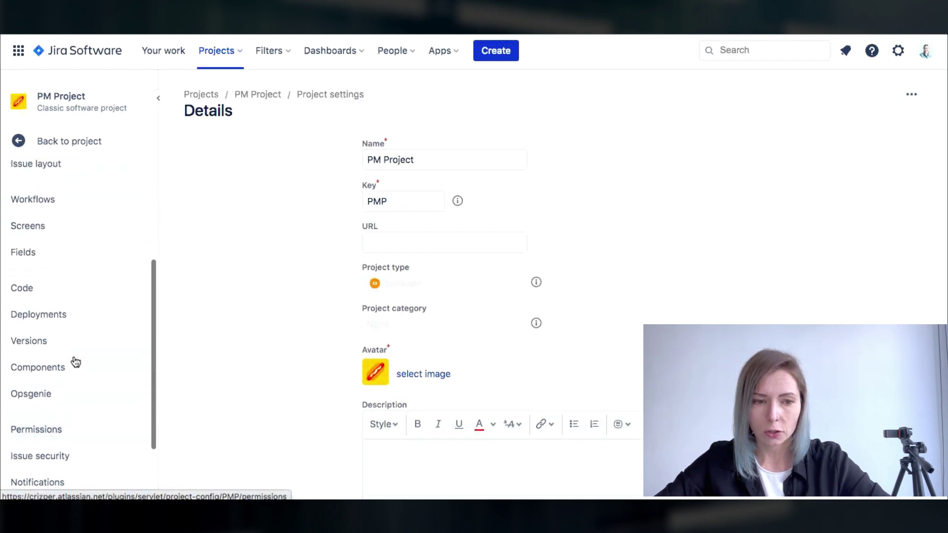
scroll(75, 361, "up", 2)
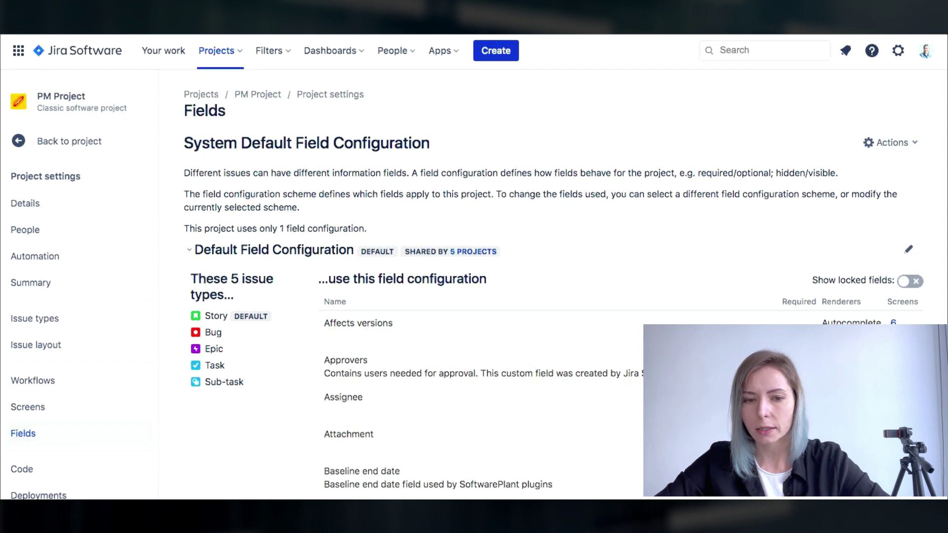
scroll(494, 277, "down", 8)
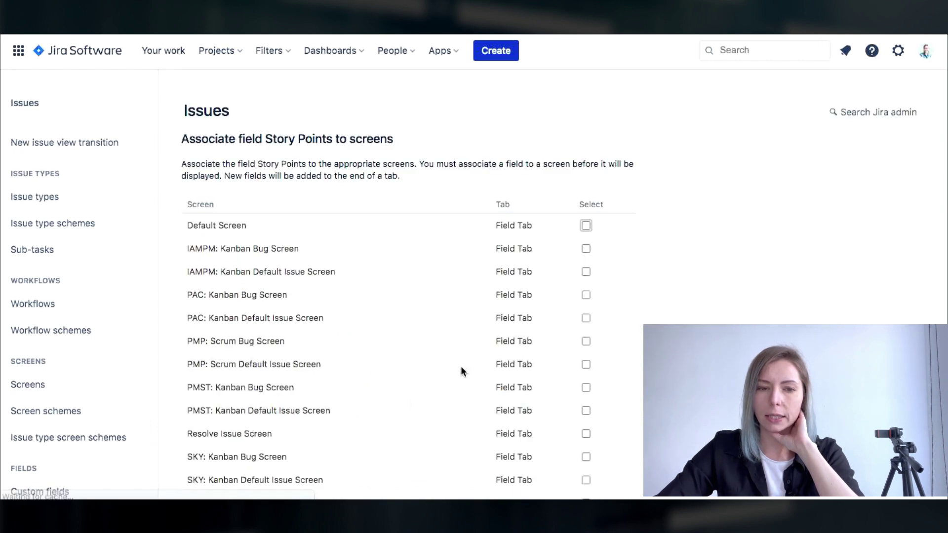
left_click(586, 341)
left_click(585, 364)
scroll(346, 350, "down", 3)
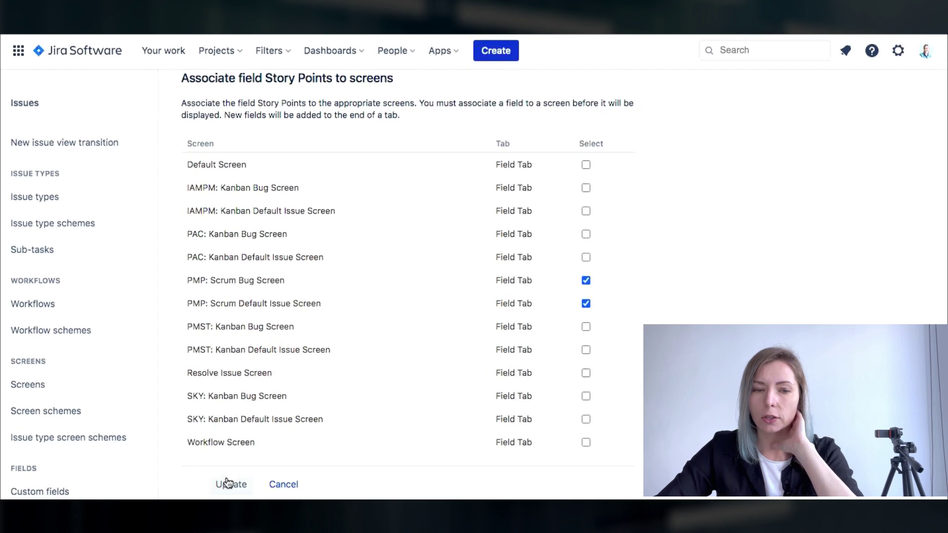
left_click(230, 484)
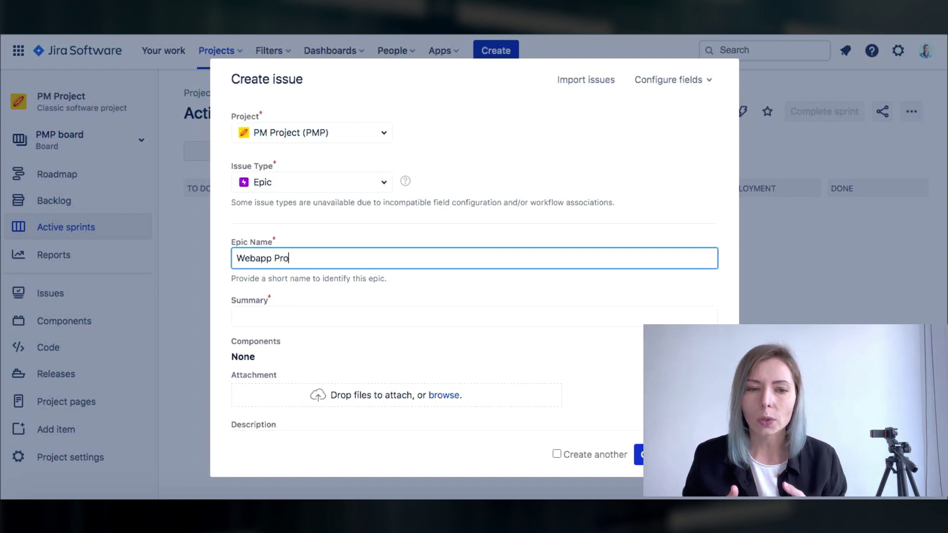
Give the epic the summary 'Webapp Pro' and assign it to the suggested user.
left_click(378, 316)
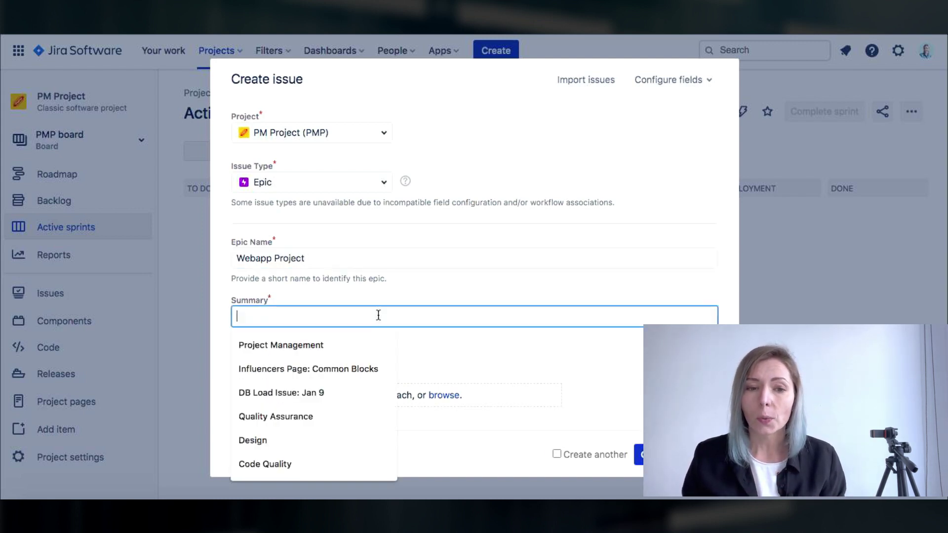
type("Weba")
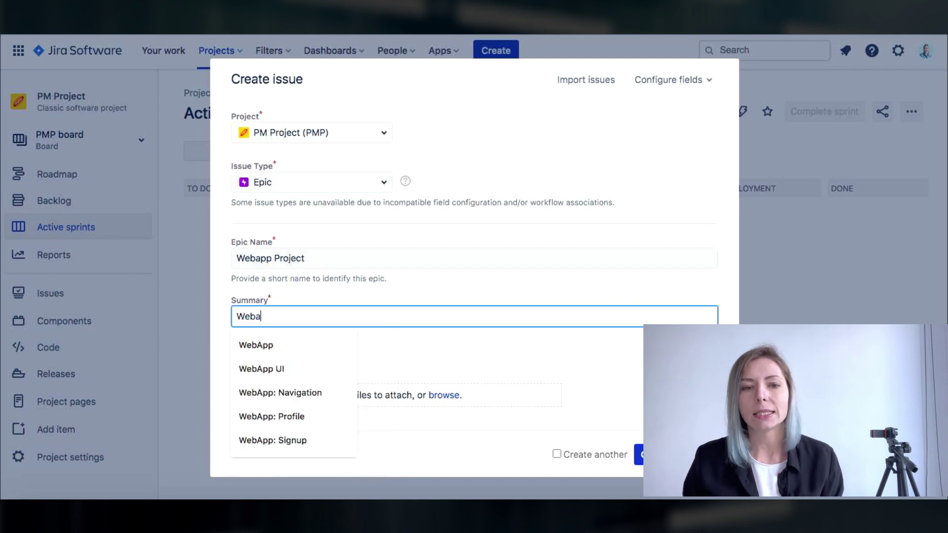
type("pp Project POC1")
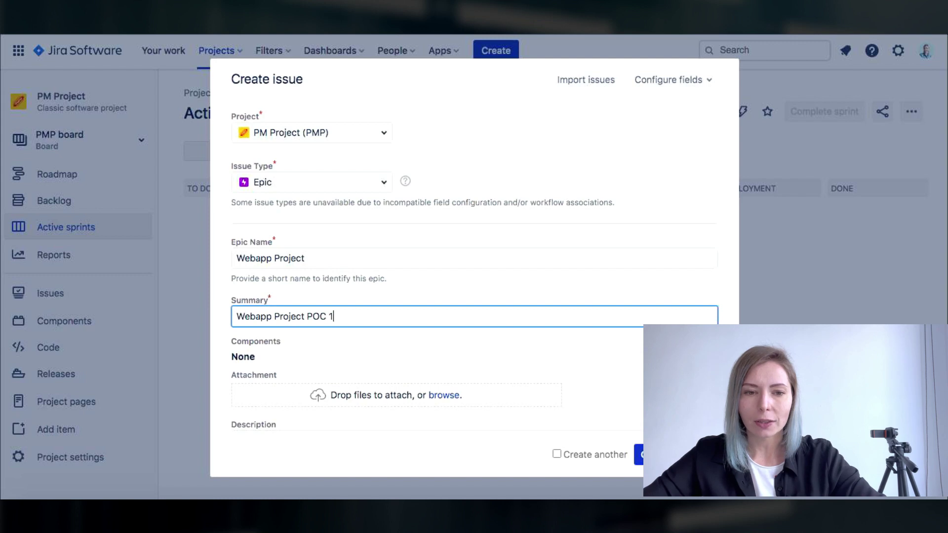
scroll(474, 267, "down", 6)
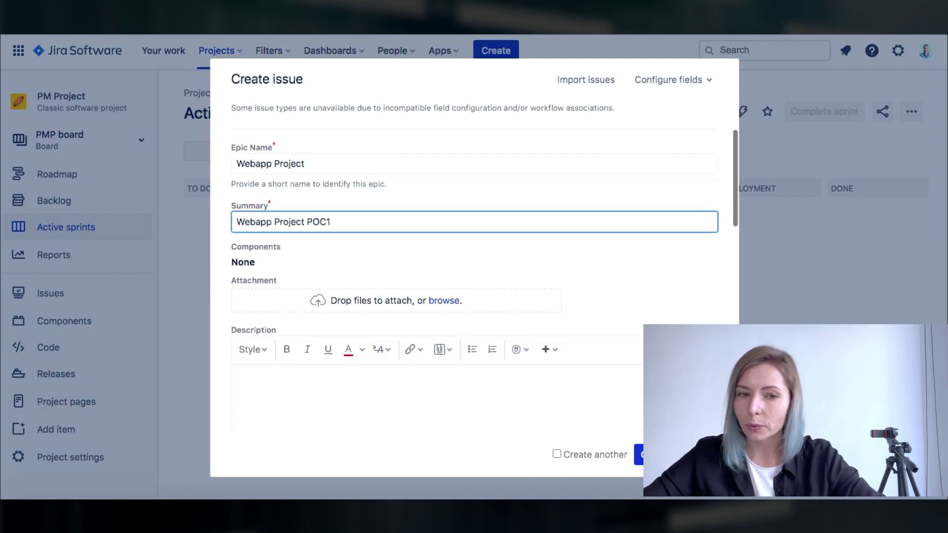
scroll(310, 314, "down", 5)
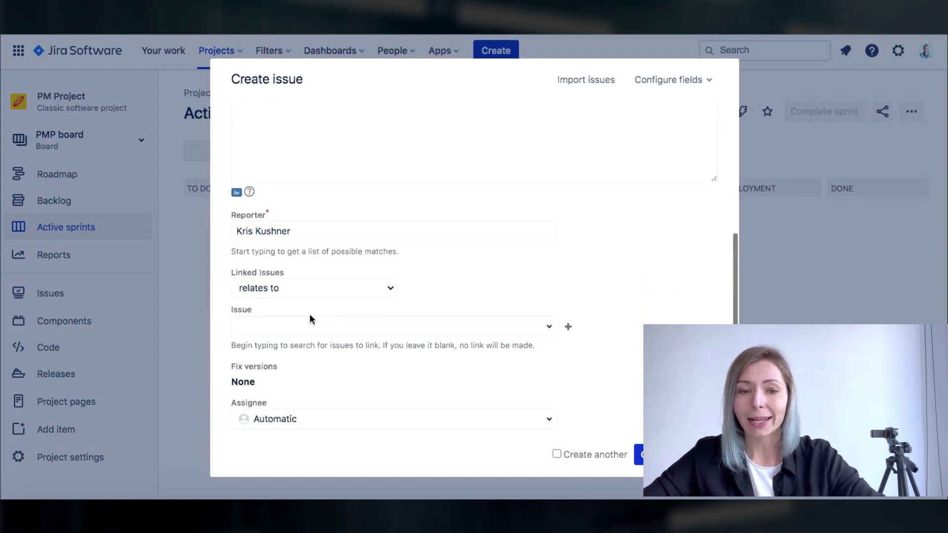
scroll(310, 318, "down", 3)
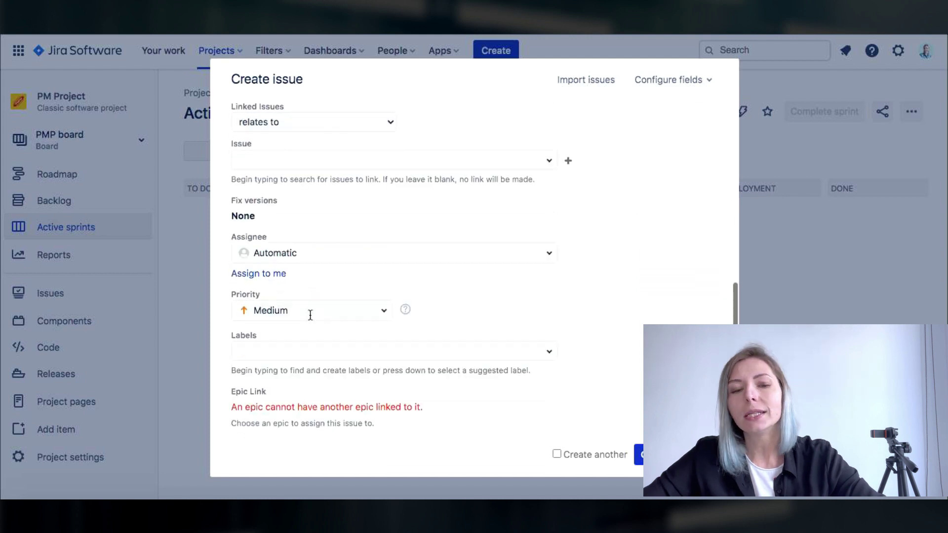
left_click(312, 256)
left_click(316, 312)
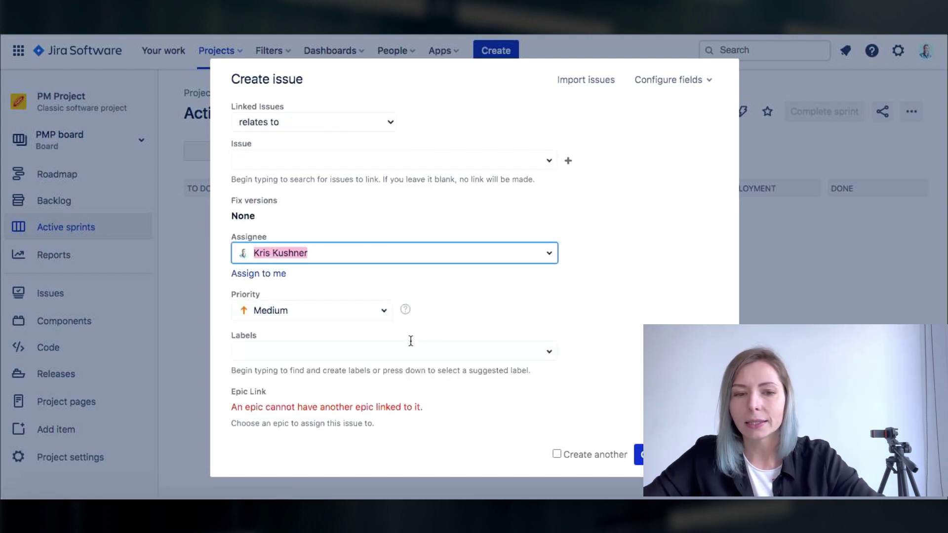
Set the epic's priority to High and leave its sprint field empty.
scroll(410, 339, "down", 2)
scroll(410, 341, "down", 1)
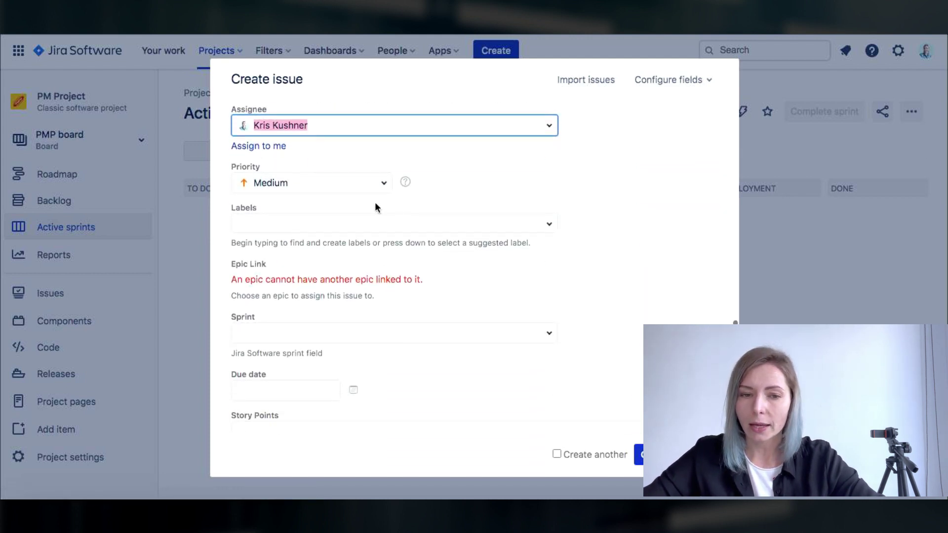
left_click(367, 183)
left_click(336, 237)
scroll(420, 292, "down", 1)
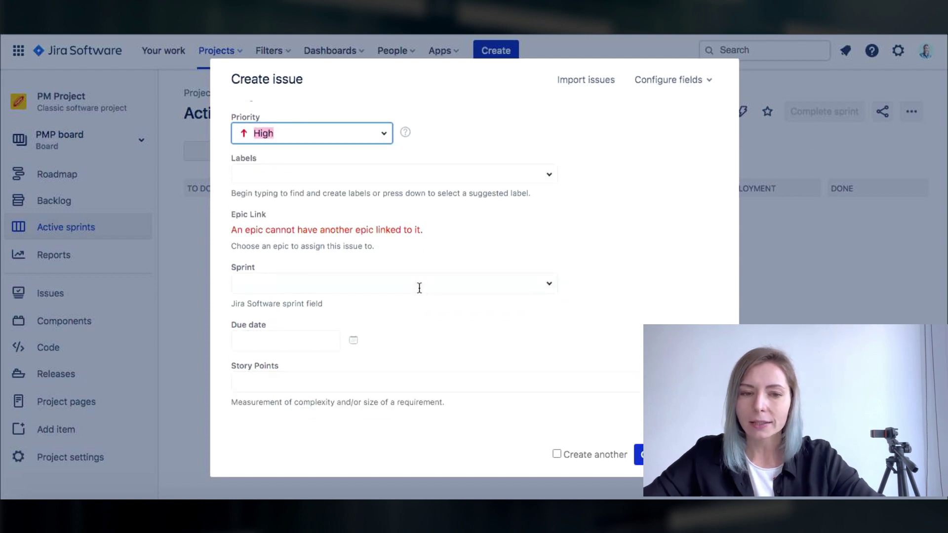
left_click(499, 282)
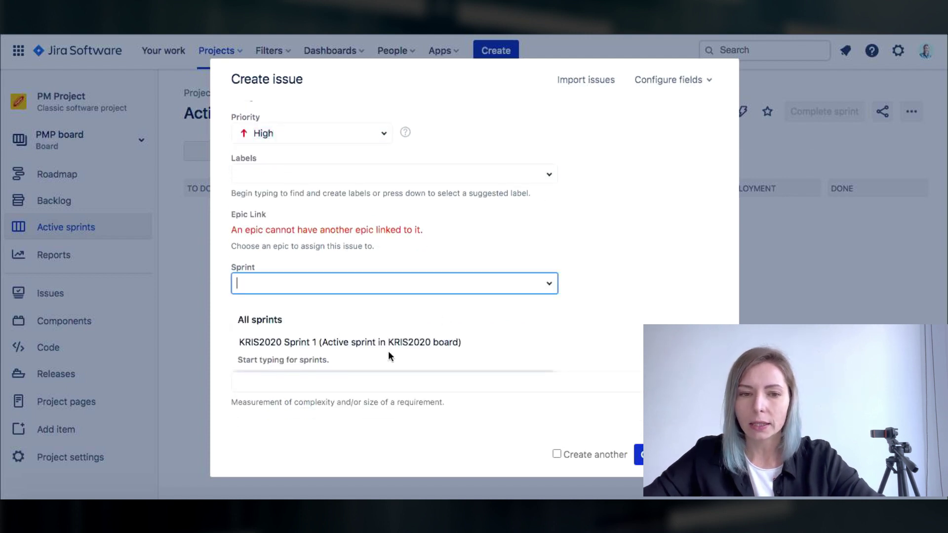
left_click(375, 343)
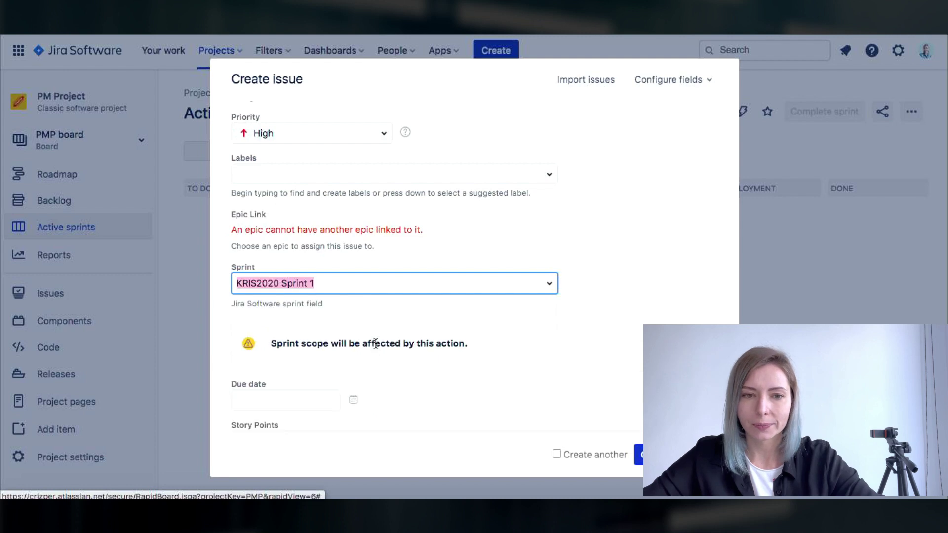
left_click(351, 283)
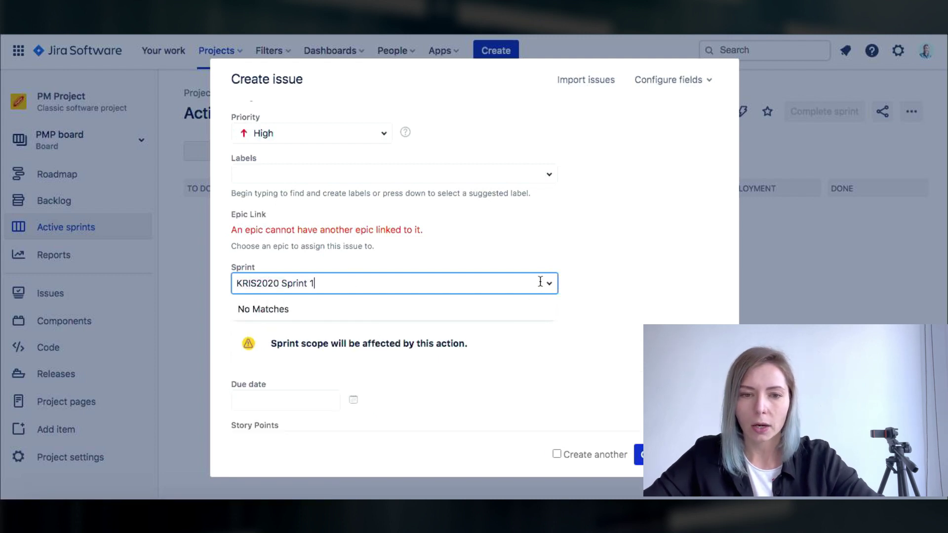
triple_click(521, 282)
key("BackSpace")
scroll(519, 269, "down", 2)
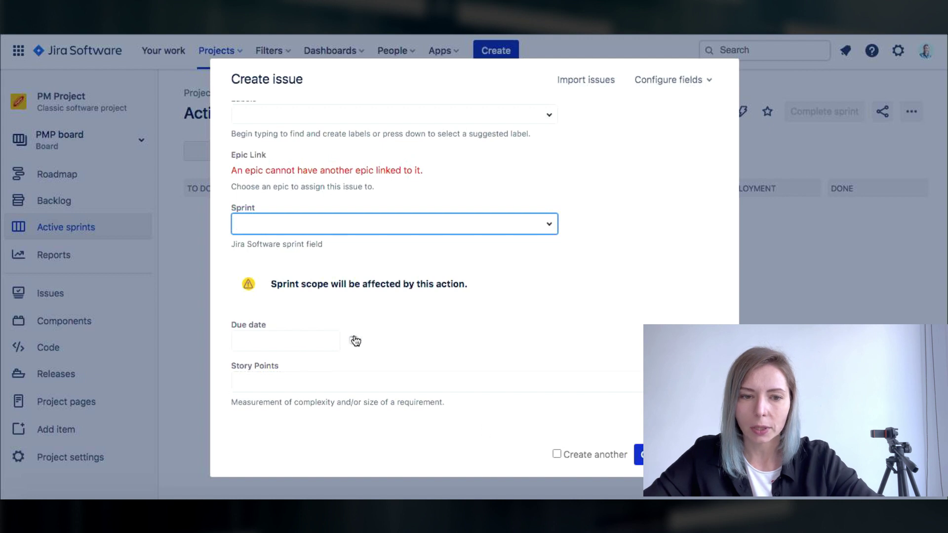
Set the epic's due date to 31/May/21 and create it.
left_click(353, 340)
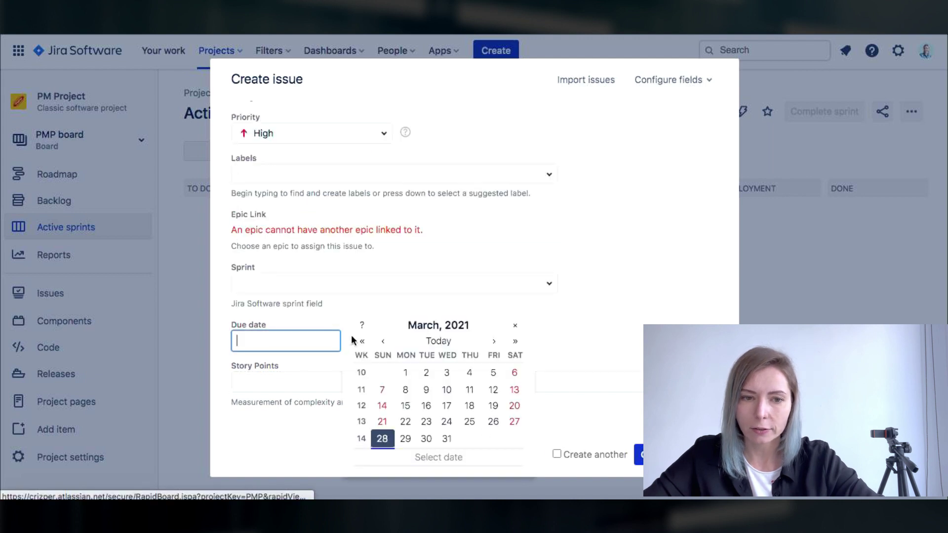
left_click(514, 344)
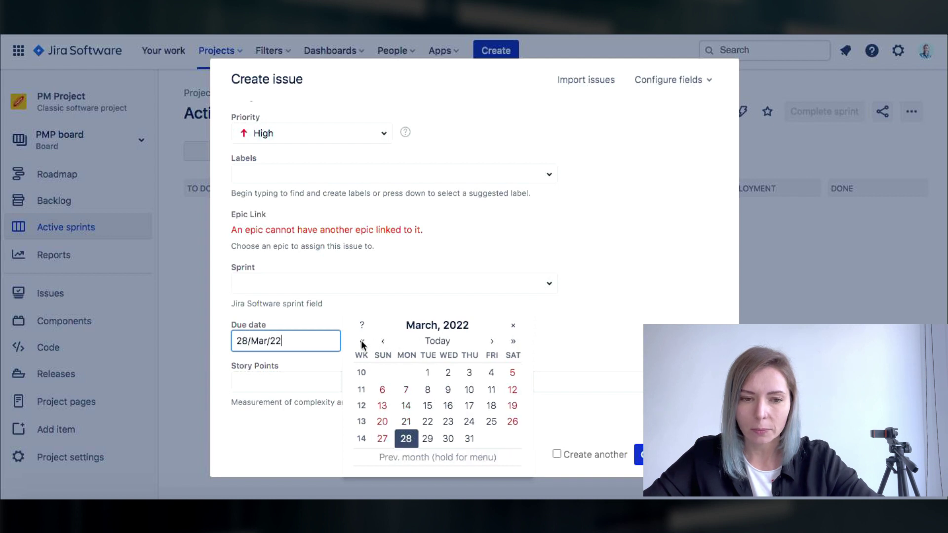
left_click(369, 342)
left_click(495, 341)
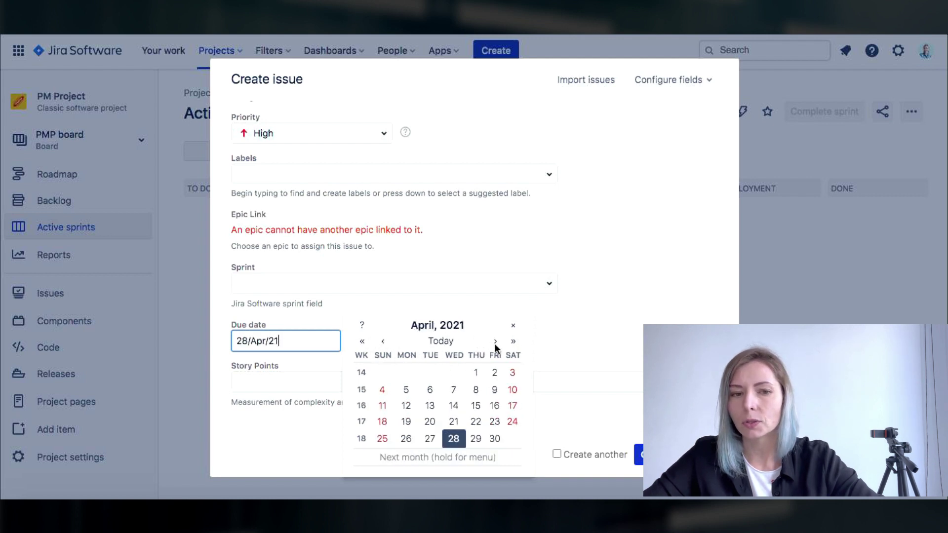
left_click(495, 345)
left_click(406, 454)
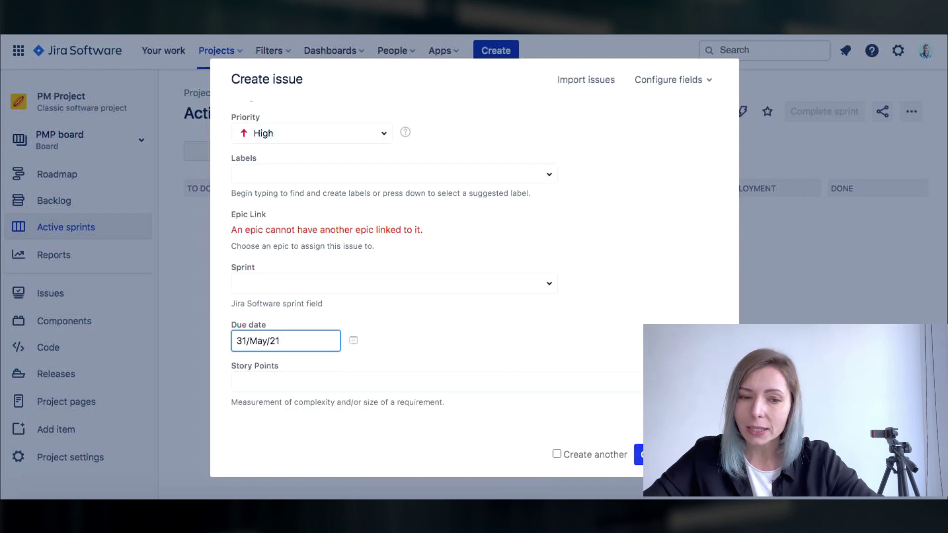
left_click(640, 459)
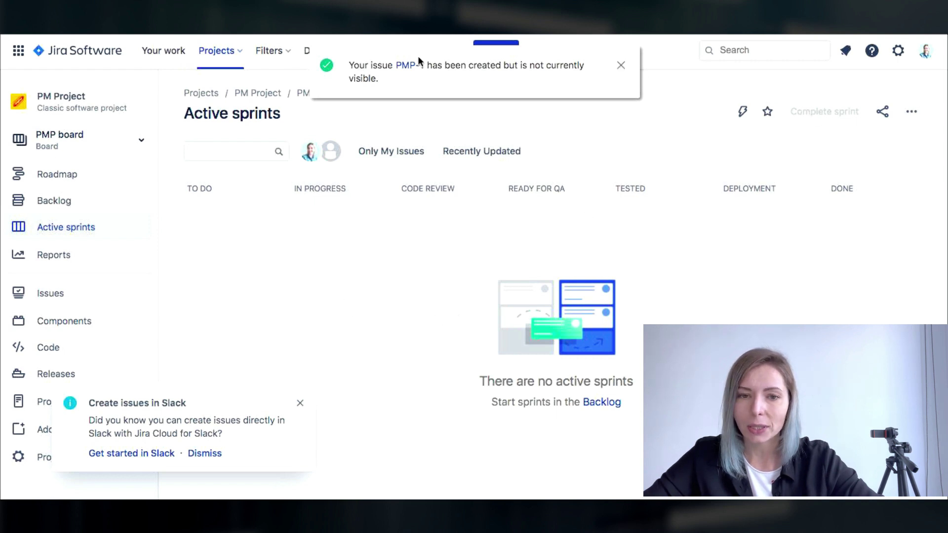
In the Webapp Project POC1 epic, create a Story named 'Setup the Env'.
left_click(420, 68)
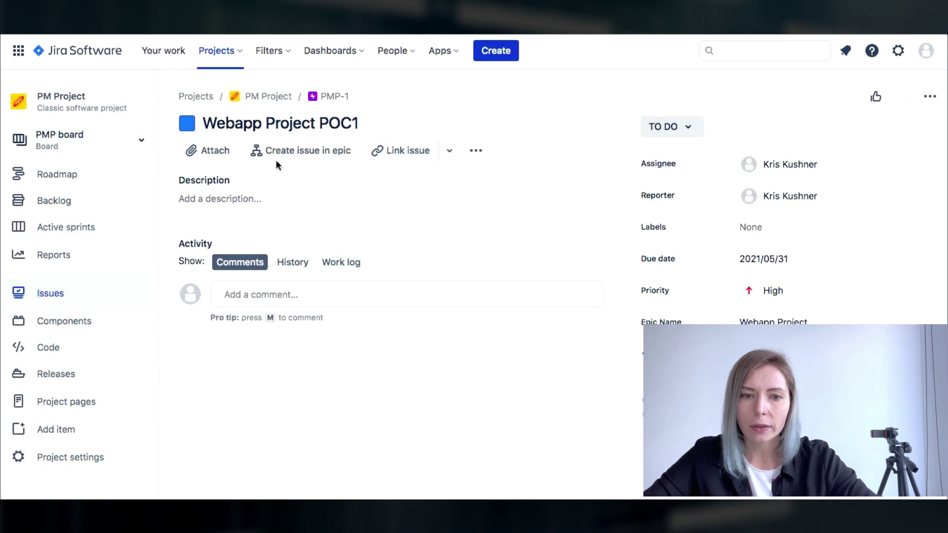
left_click(296, 152)
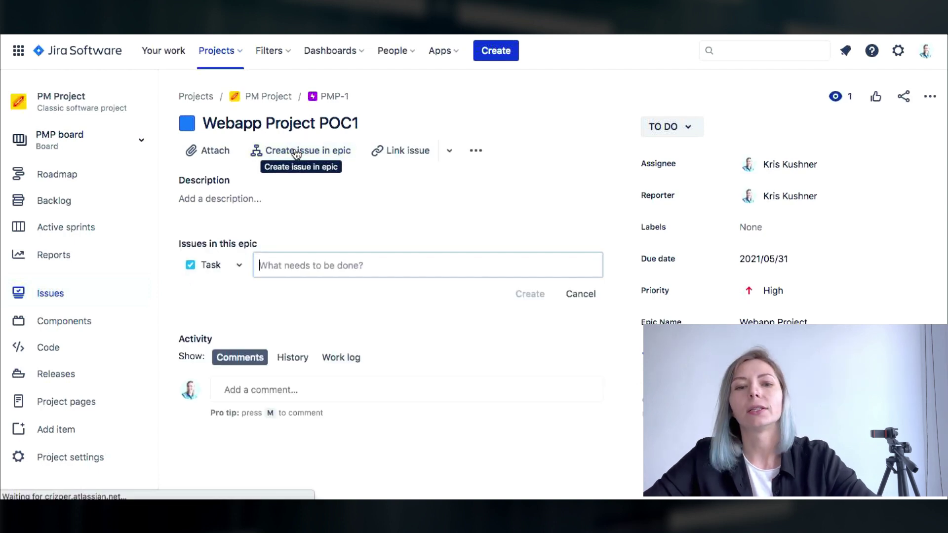
left_click(239, 266)
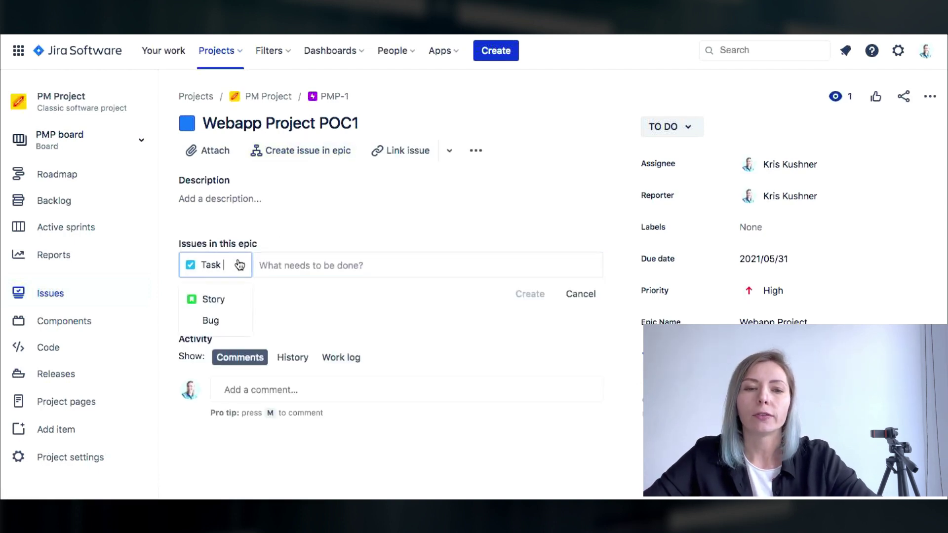
left_click(213, 298)
type("SE")
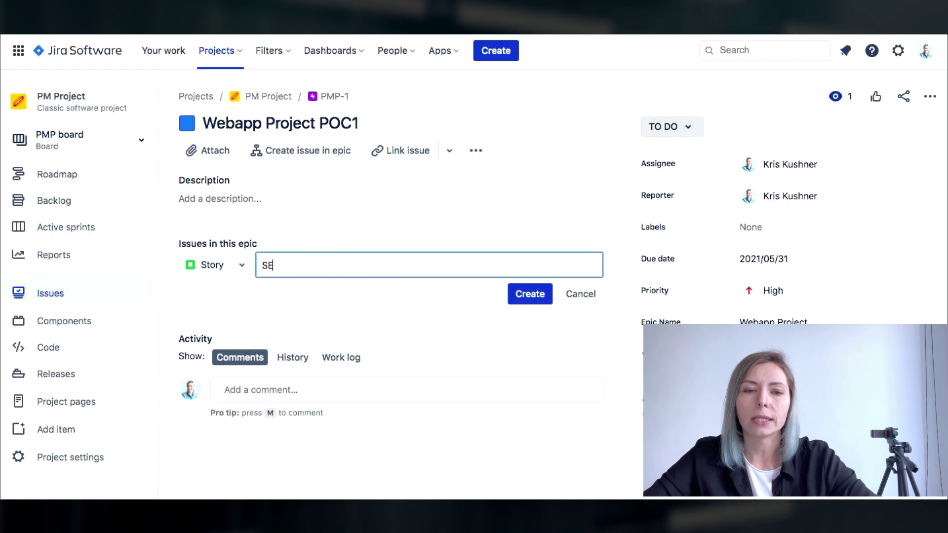
key("BackSpace")
type("Webapp Project POC 1")
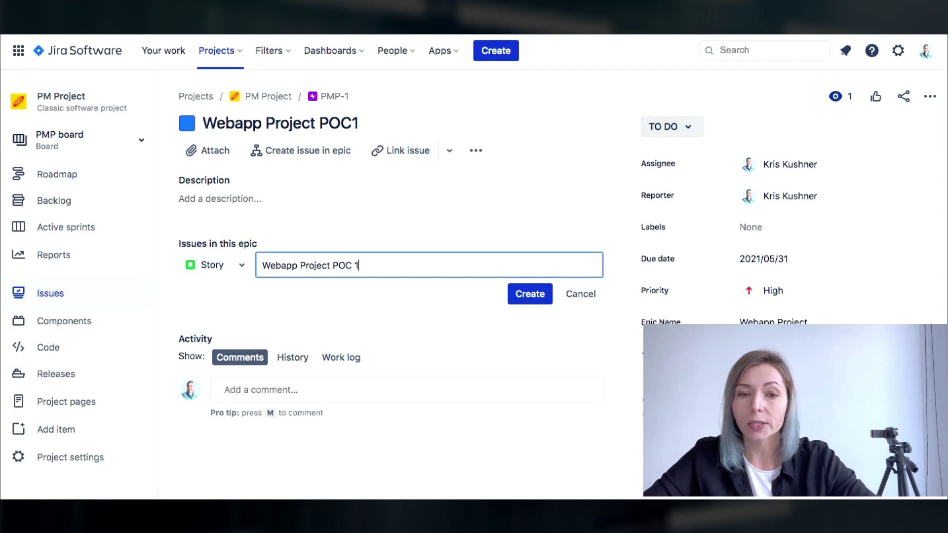
type("Setup the Env")
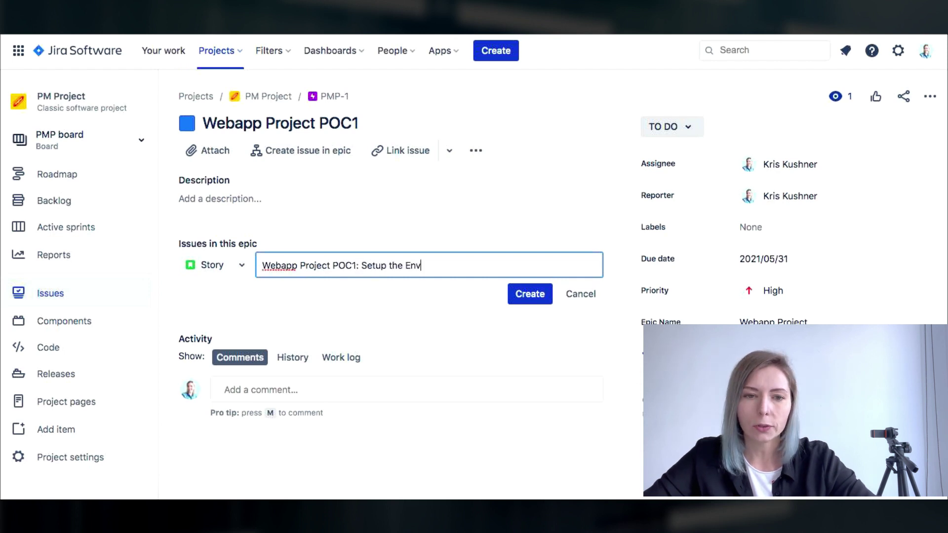
key("Return")
Add stories 'Webapp Project POC1:' Setup the Platform, Theme, Payment Method, UAT and Production.
type("Webapp Project POC1")
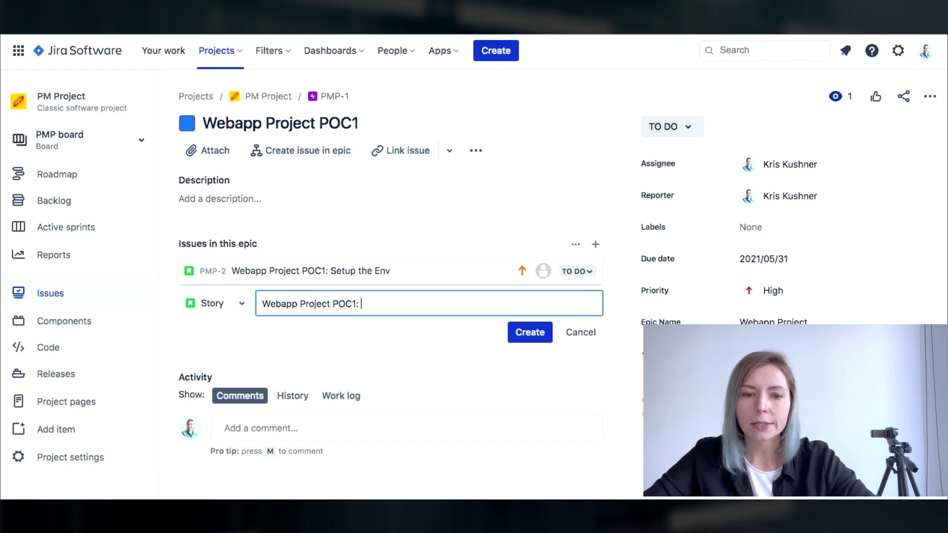
type(": Setup the Platform")
key("Return")
type("Webapp Project")
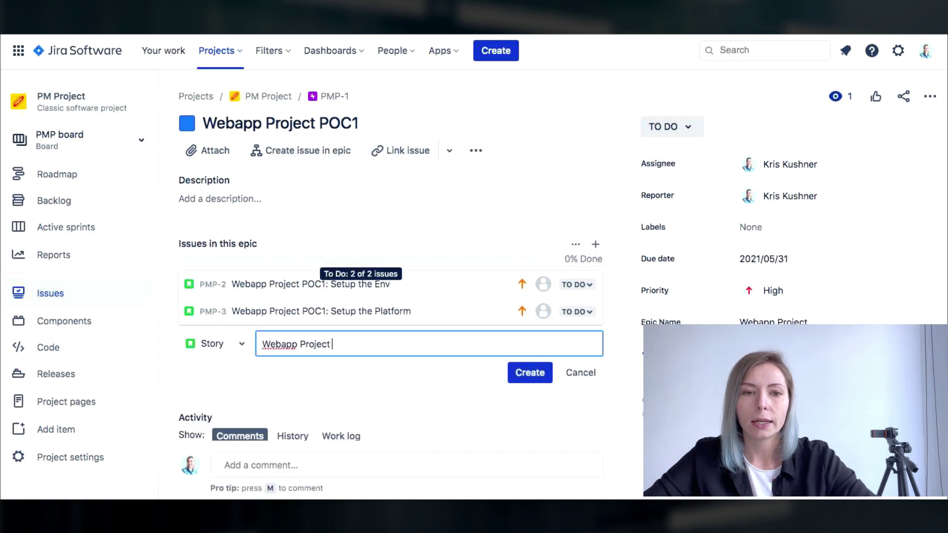
type(" POC1: Theme")
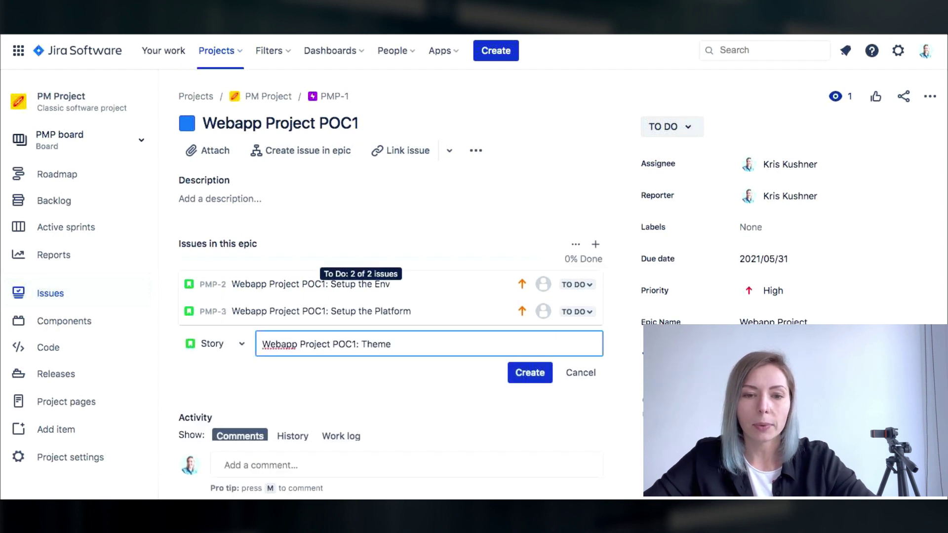
key("Return")
type("Webapp Project POC1: Pa")
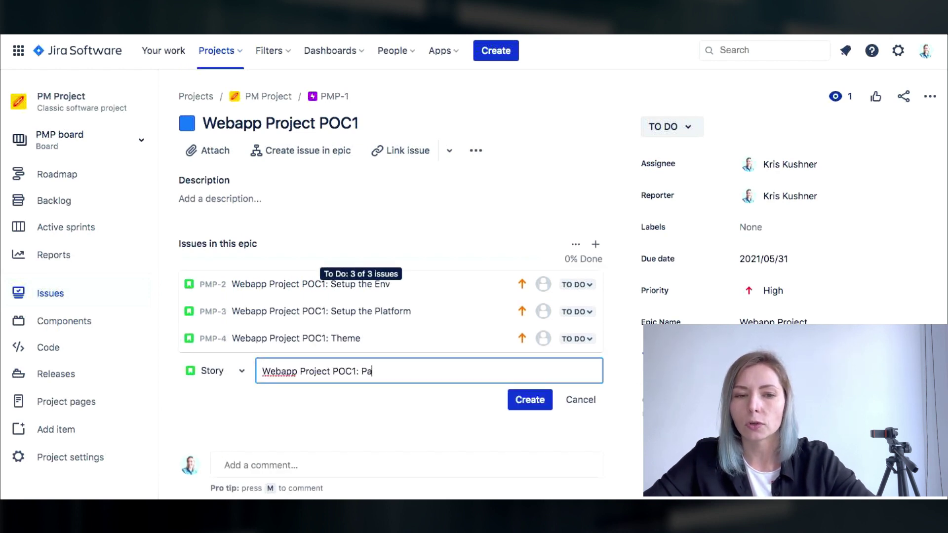
type("yment Method")
key("Return")
type("Webapp ")
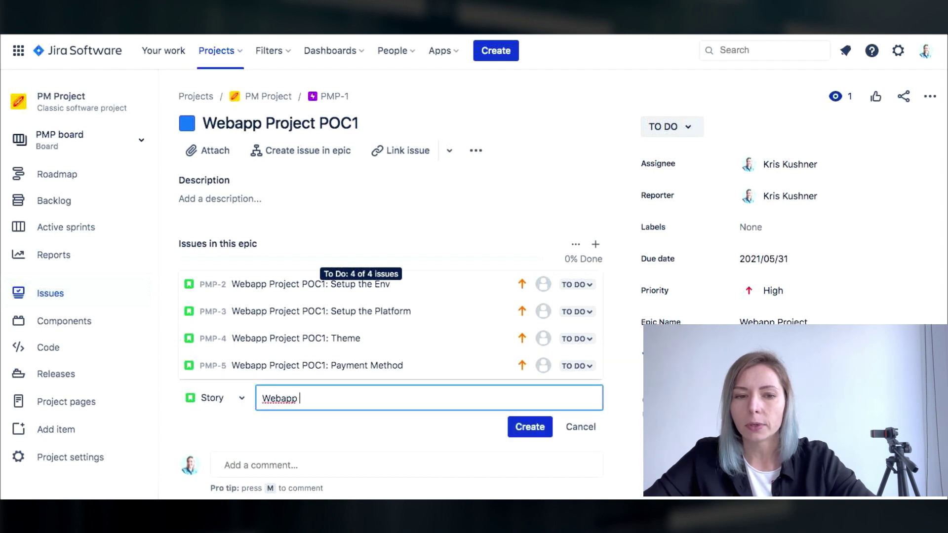
type("Project POC")
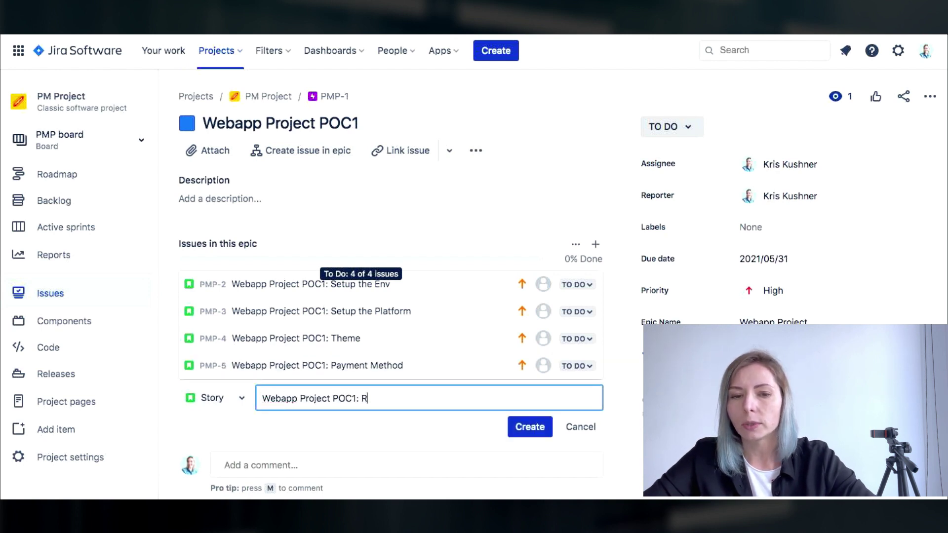
type("1: UAT")
key("Return")
type("Webap")
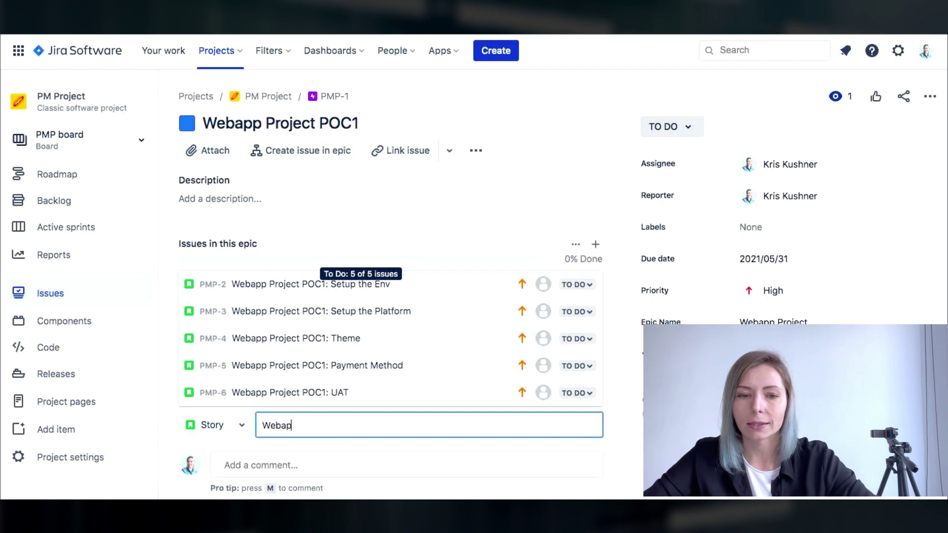
type("p Project POC1:")
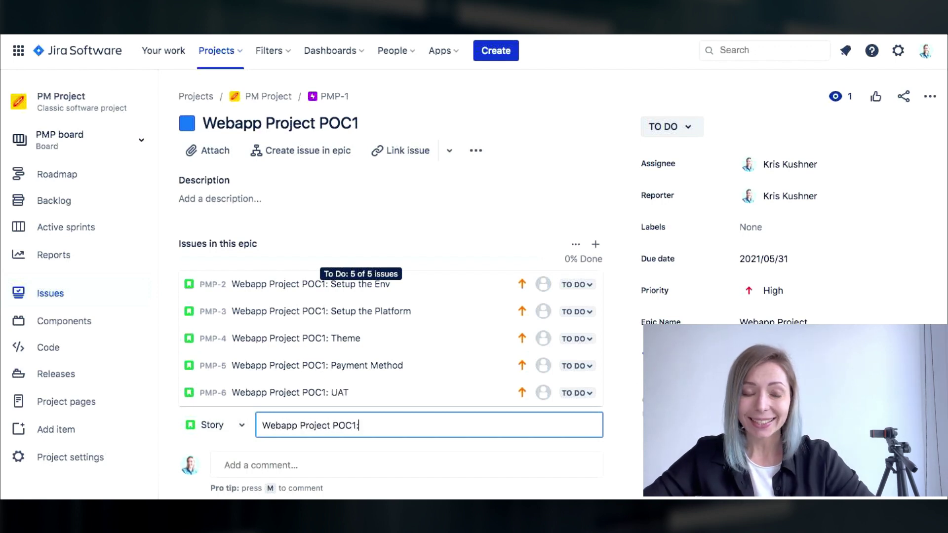
type(" Production")
key("Return")
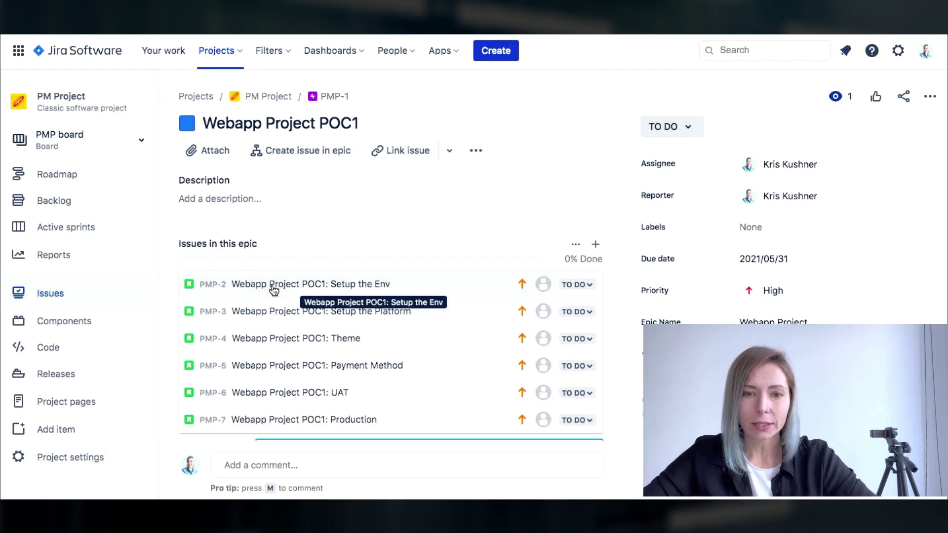
Add PMP-2 subtasks titled with the story name plus ': Server Setup' and ': Deployment Pipelines'.
left_click(274, 290)
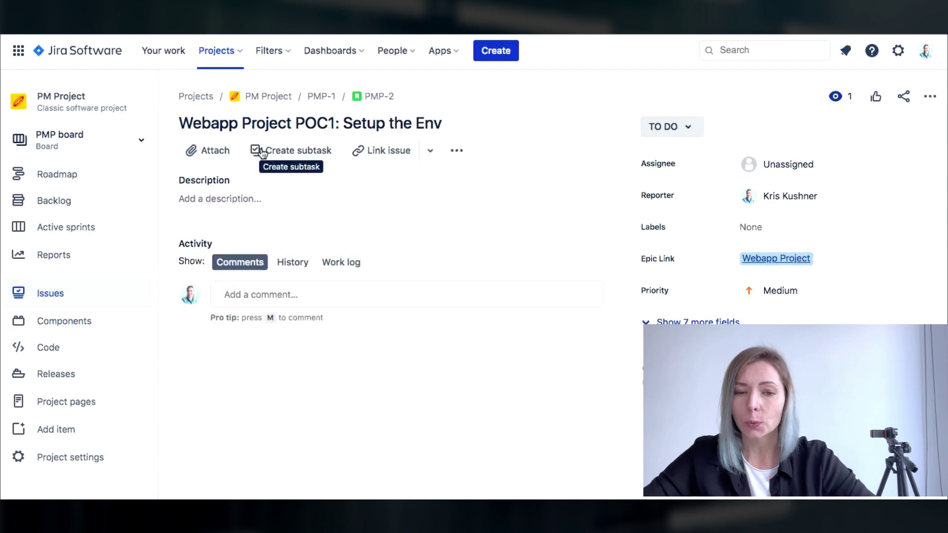
left_click(256, 151)
triple_click(454, 123)
key("ctrl+c")
left_click(455, 266)
key("ctrl+v")
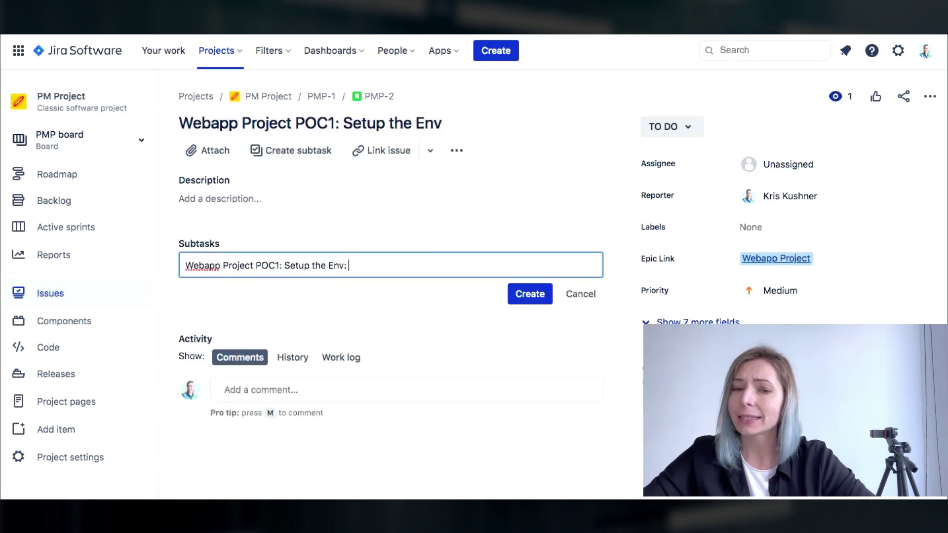
type(": Server Setup")
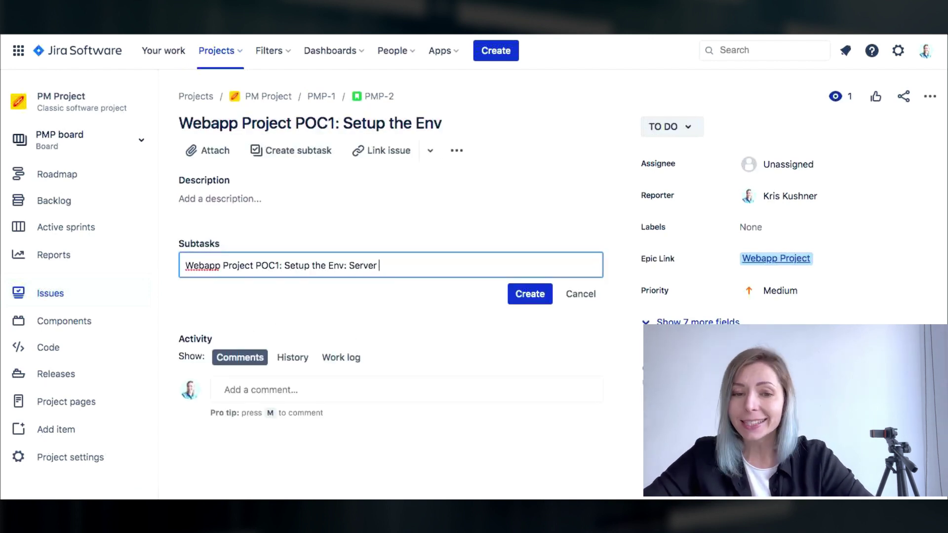
key("Return")
key("ctrl+v")
type(":")
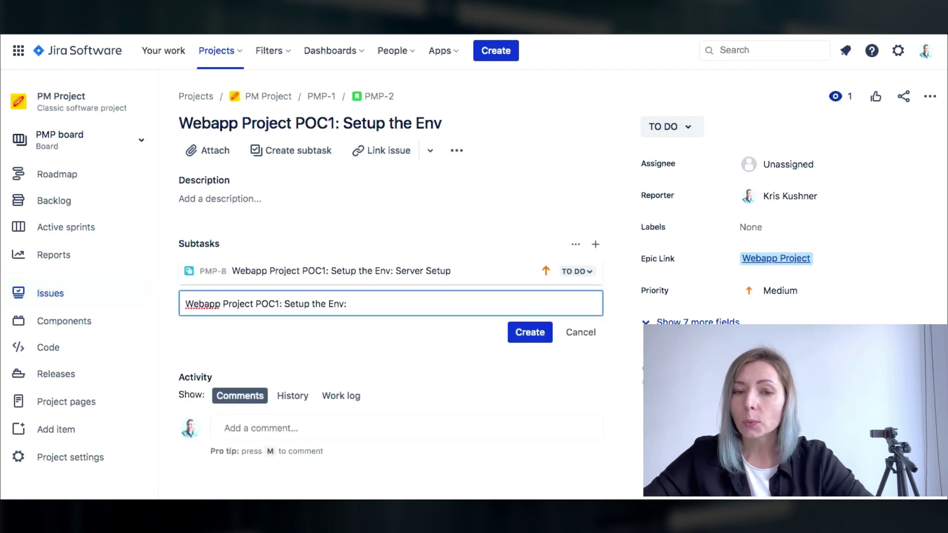
type(" Deployment Pipelines")
key("Return")
Add the Environments Setup and Documentation subtasks to PMP-2, correcting the misspelled word.
key("ctrl+v")
type(": ")
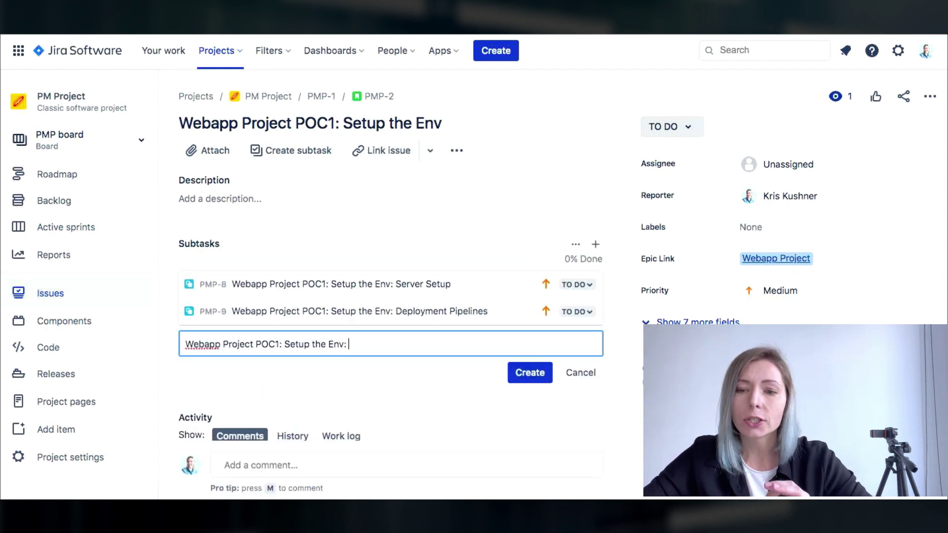
type("Evnironmnet")
key("BackSpace")
key("BackSpace")
key("BackSpace")
key("BackSpace")
key("BackSpace")
key("BackSpace")
type("onment")
double_click(360, 344)
type("Environments Setup")
key("Return")
key("ctrl+v")
type(":")
type(" Documentation")
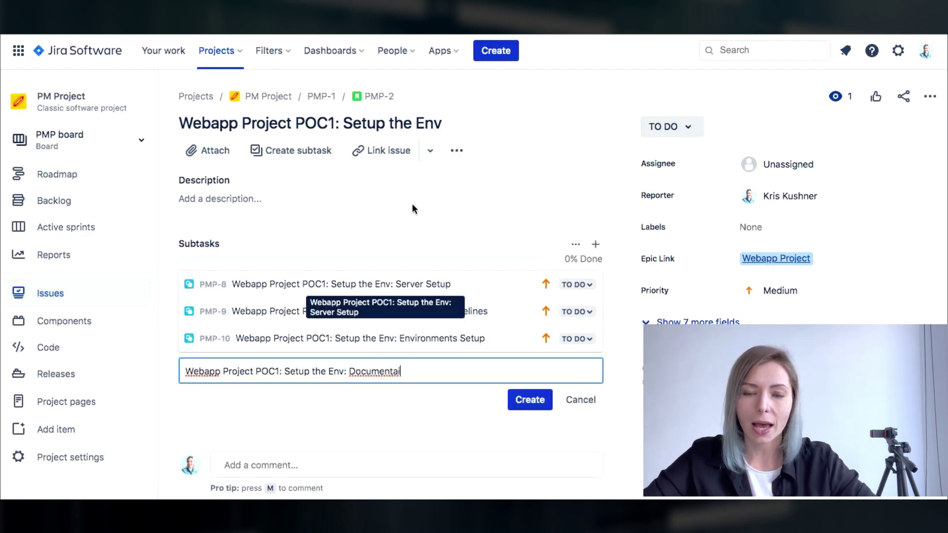
key("Return")
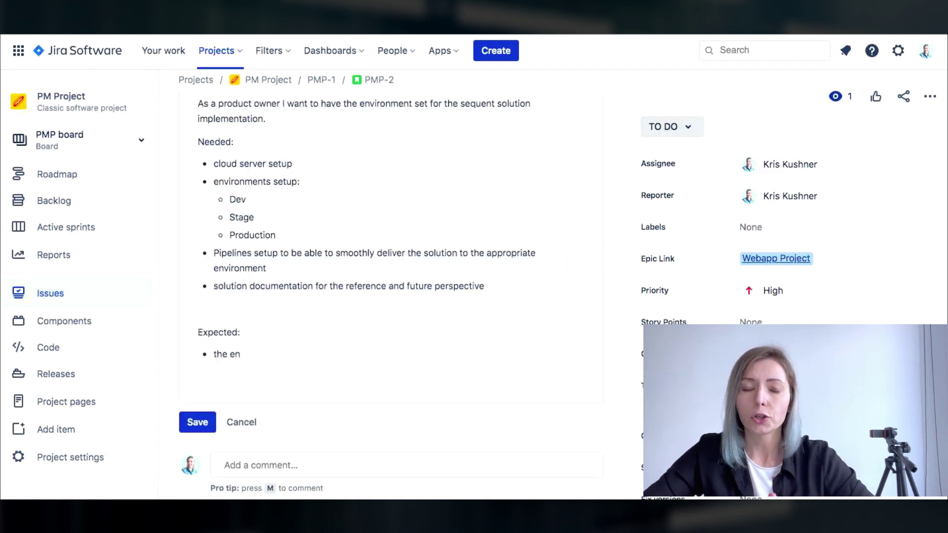
Write Expected bullets: environments are set, pipelines set and automated, deployment executed without errors.
type("vironments are set")
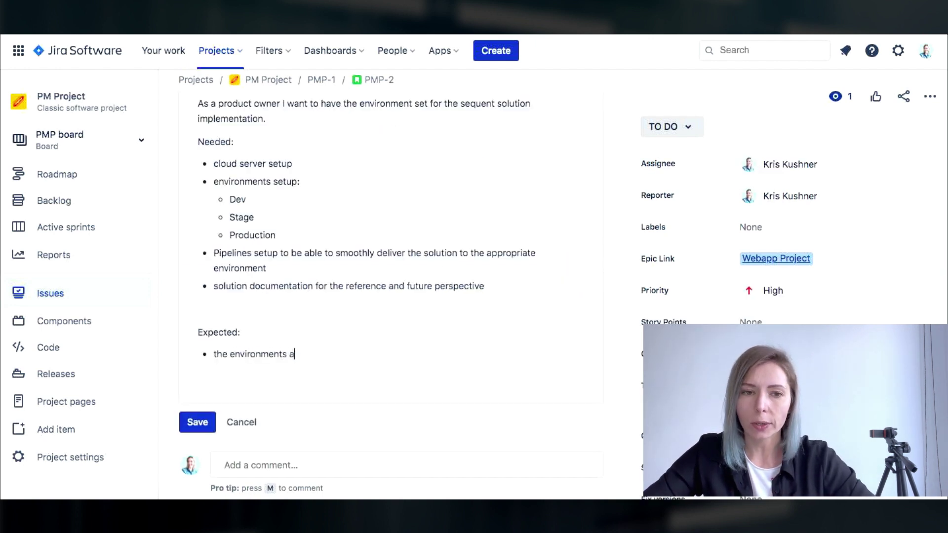
key("Return")
type("pipelines are set and adju")
type("sted")
key("Return")
key("ctrl+z")
key("BackSpace")
key("BackSpace")
key("BackSpace")
key("BackSpace")
type("automated")
key("Return")
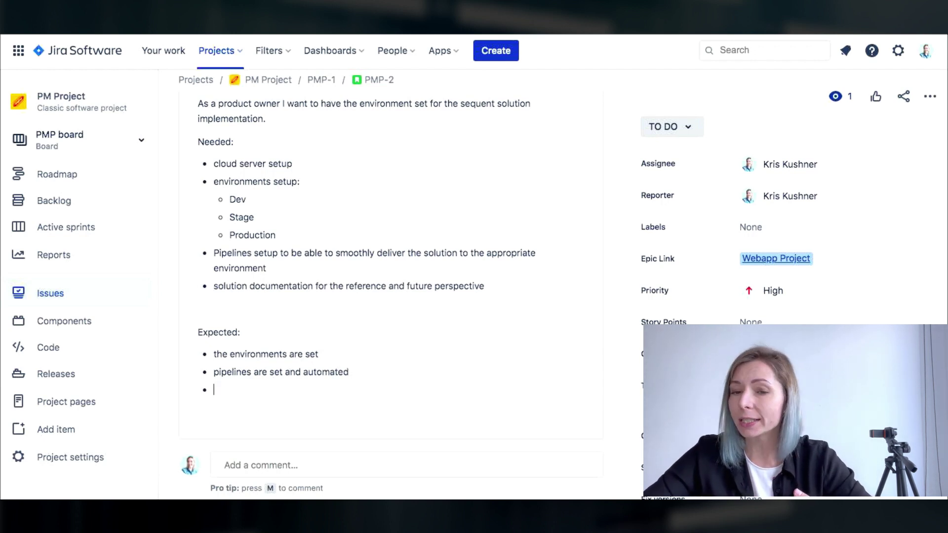
type("deployment is ex")
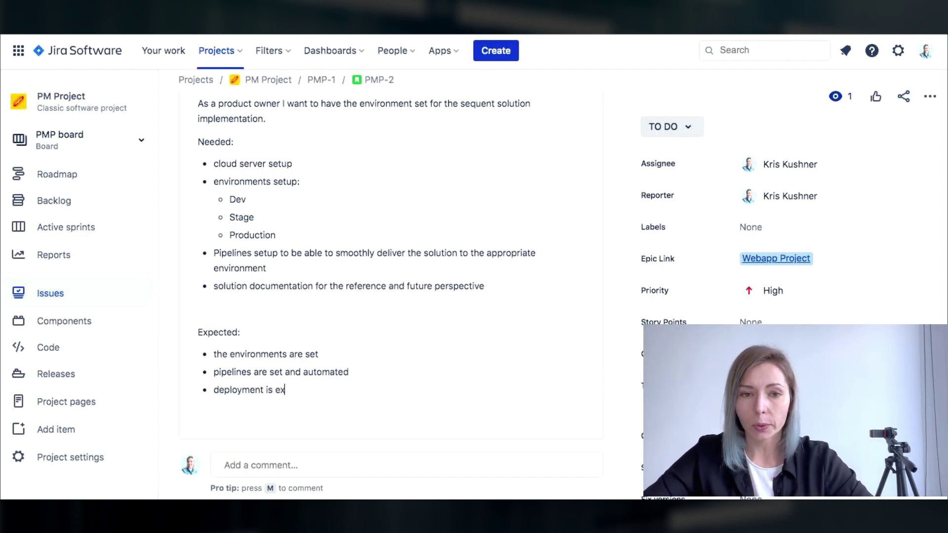
type("ecuted without errors and interruptio")
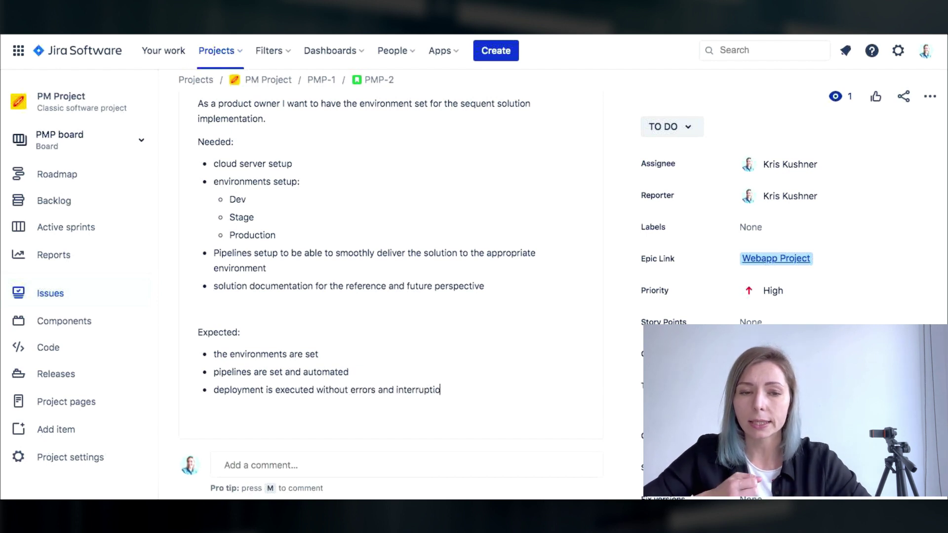
type("ns")
key("BackSpace")
Complete the word 'interruptions' and save the PMP-2 description.
type("ns")
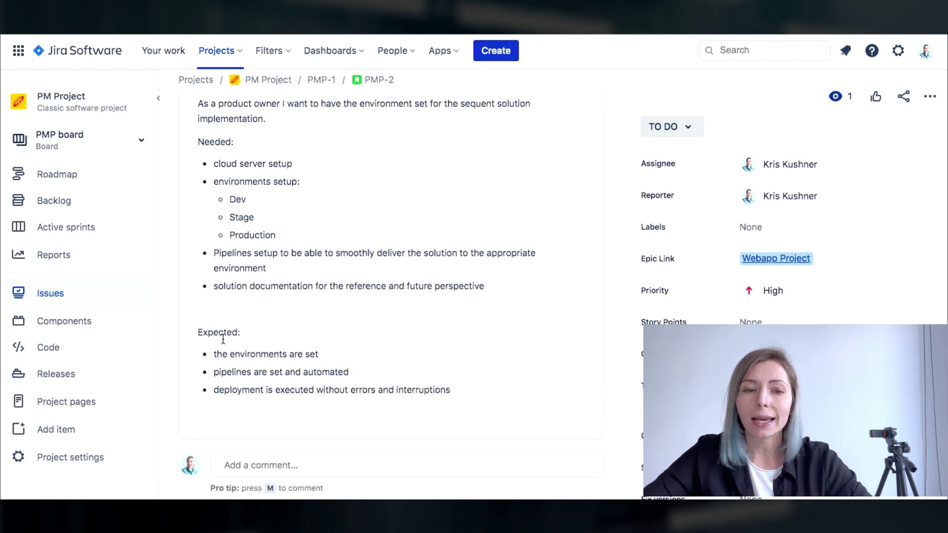
scroll(226, 334, "down", 5)
left_click(196, 279)
Link PMP-3 Setup the Platform as 'is blocked by' PMP-2, found by searching 'POC'.
scroll(335, 217, "down", 4)
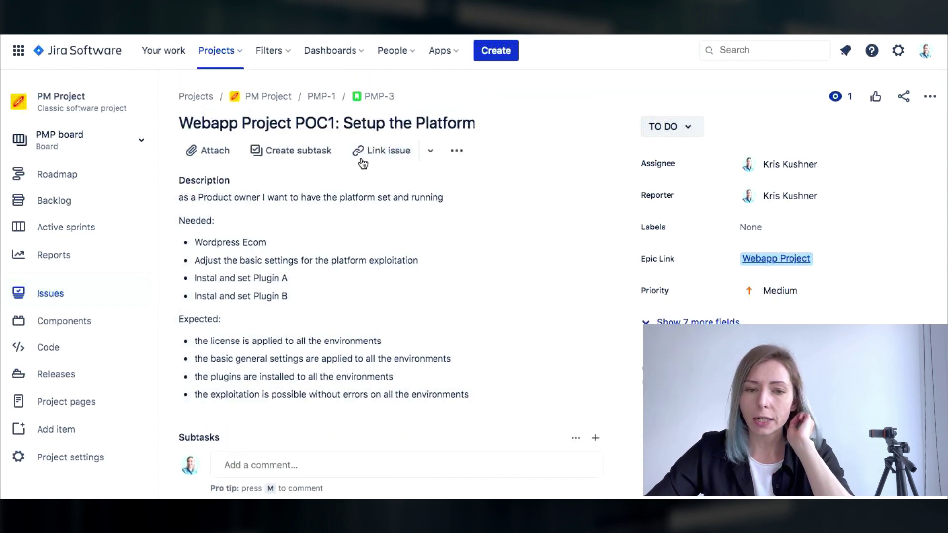
left_click(362, 154)
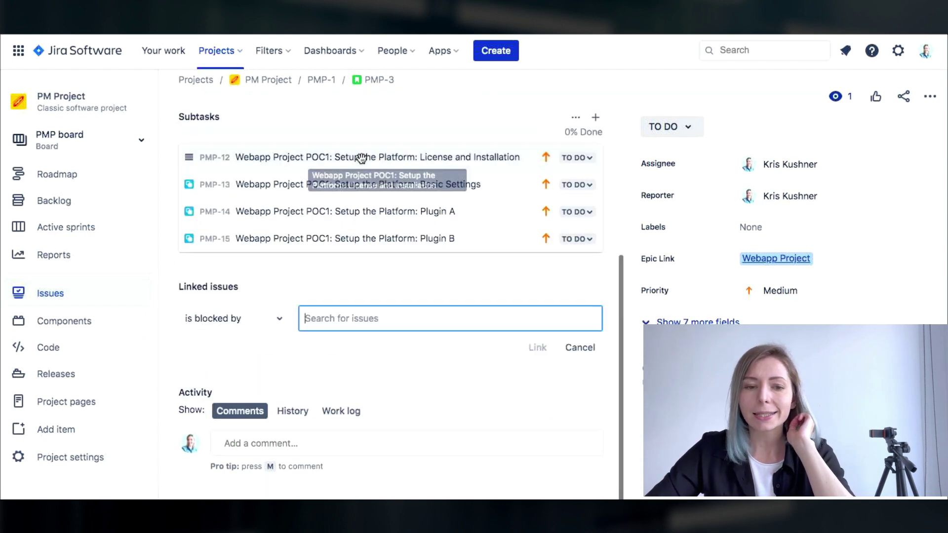
left_click(272, 316)
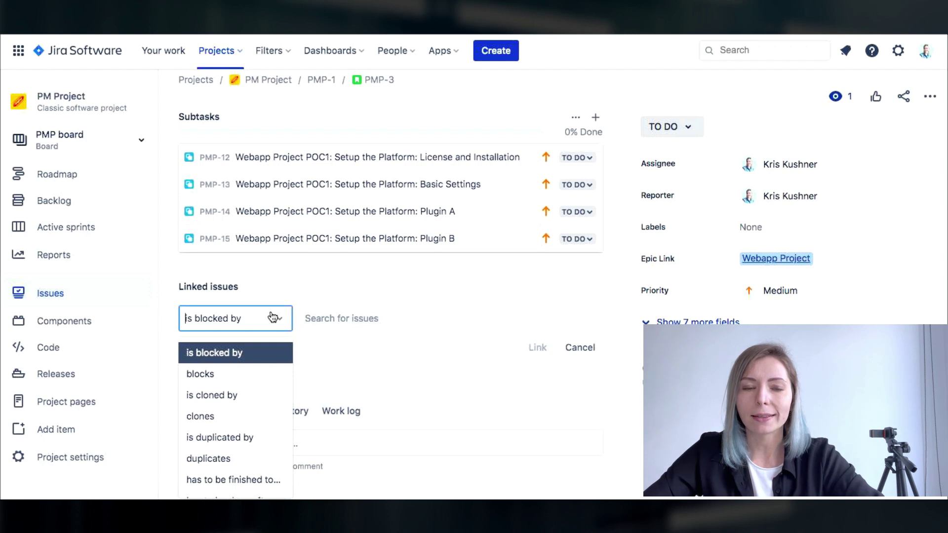
left_click(335, 318)
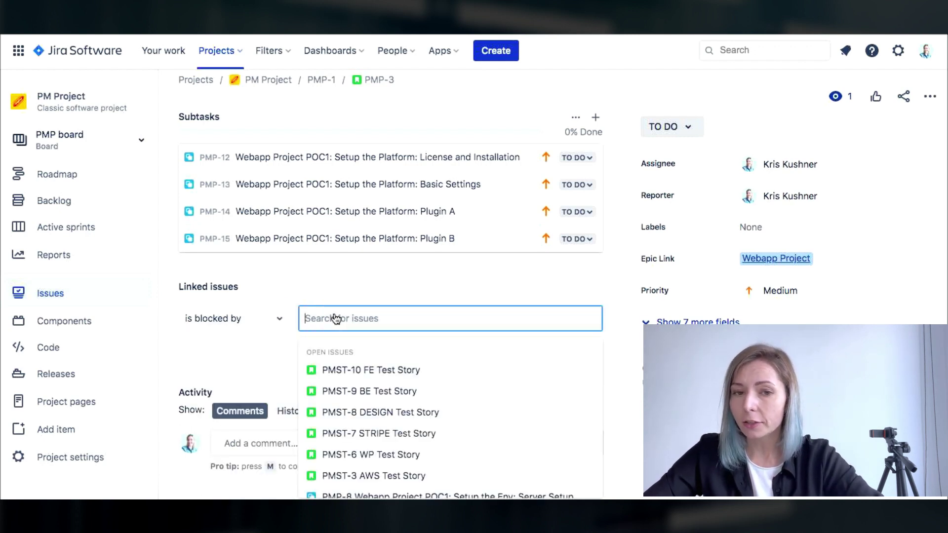
type("POC1")
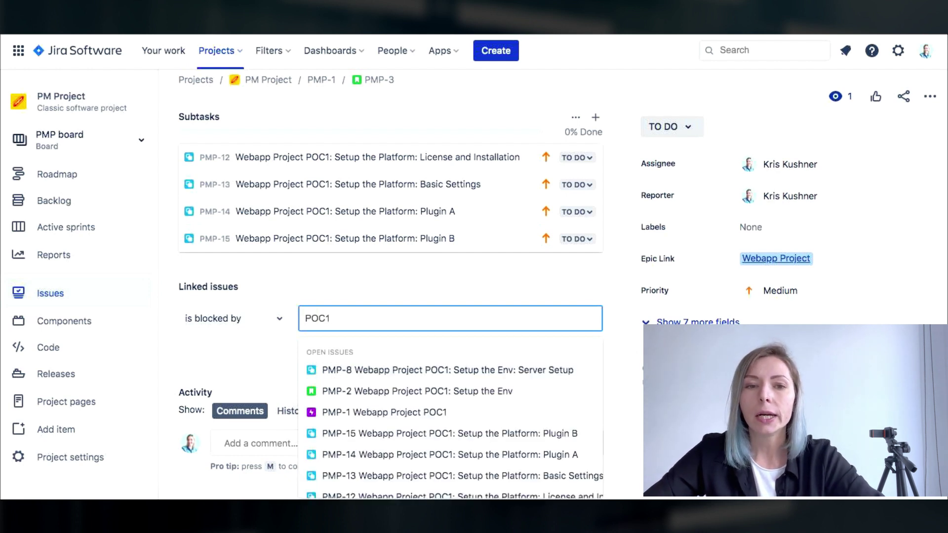
left_click(390, 390)
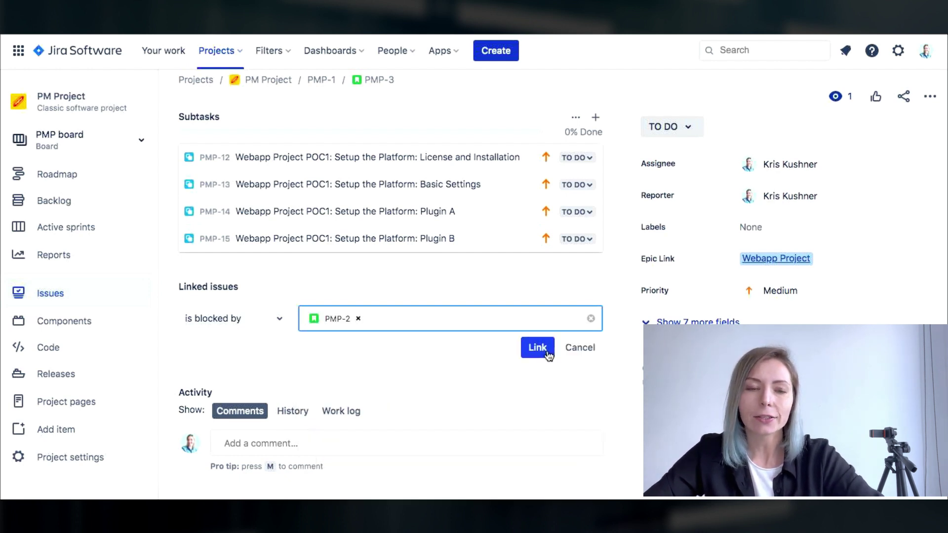
key("Return")
Reveal PMP-3's hidden fields and begin editing Story Points.
scroll(315, 277, "up", 5)
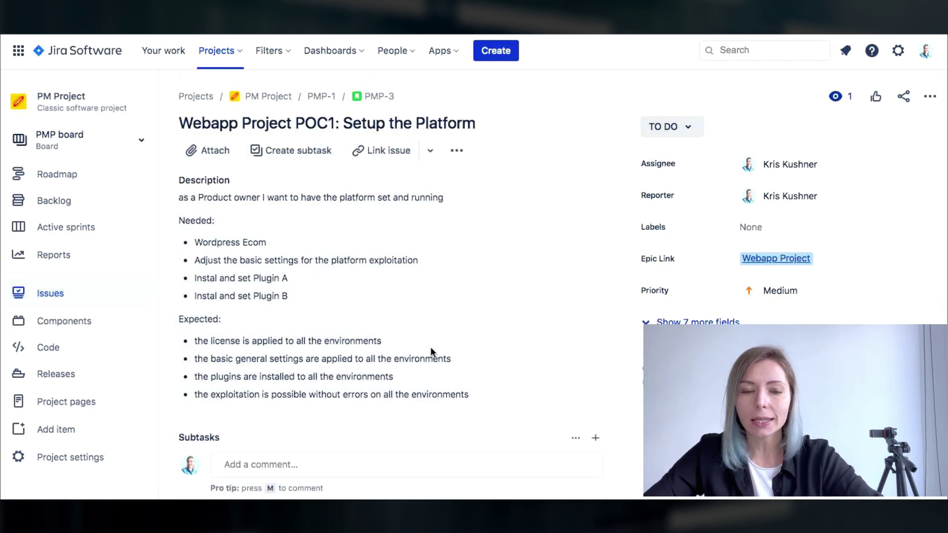
left_click(698, 321)
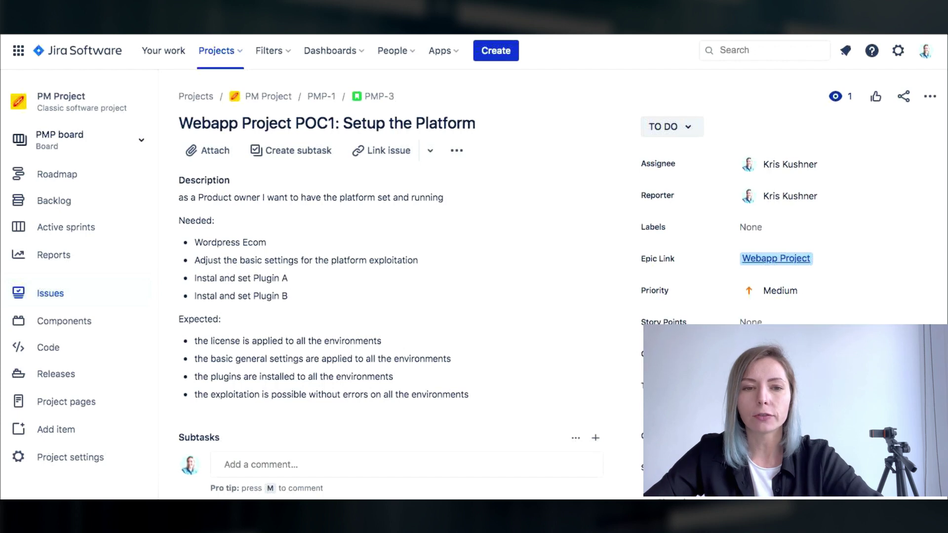
left_click(766, 322)
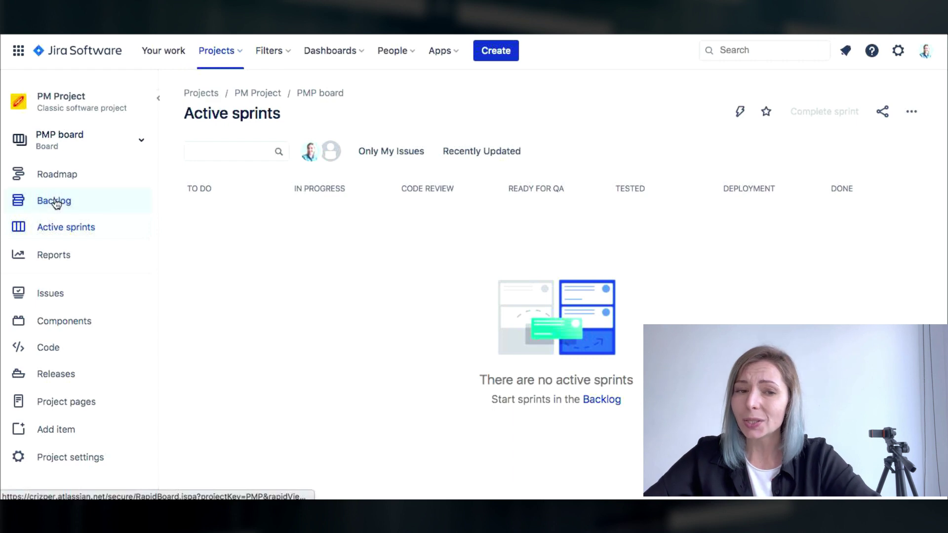
Create a sprint in the Backlog with goal 'have the env and deployment set' and platform-setup line.
left_click(55, 203)
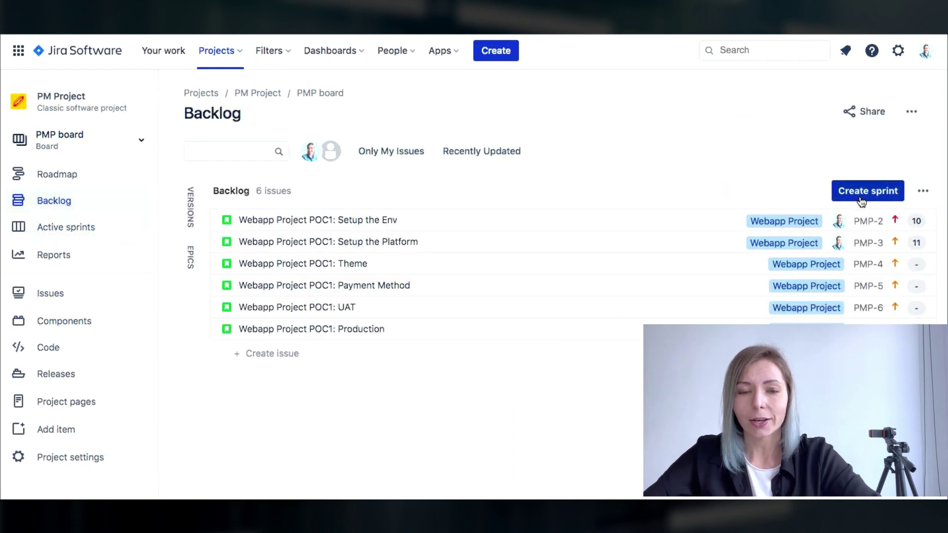
left_click(868, 191)
left_click(923, 191)
left_click(834, 216)
left_click(311, 302)
type("have the env and deployment set")
key("Return")
type("have the plt")
key("BackSpace")
type("atform set and adjusted per environmetn")
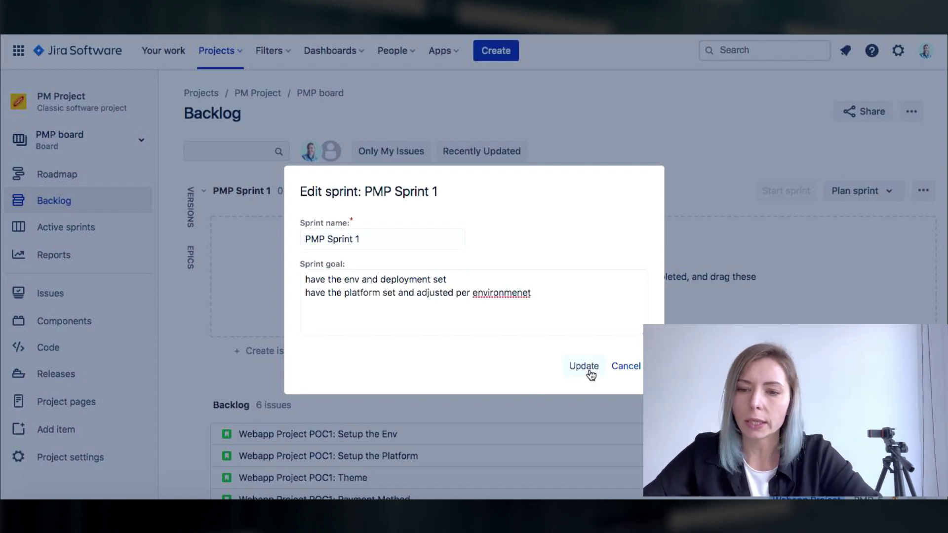
left_click(584, 368)
Assign Setup the Env and Setup the Platform to PMP Sprint 1.
scroll(321, 292, "down", 3)
left_click(337, 337)
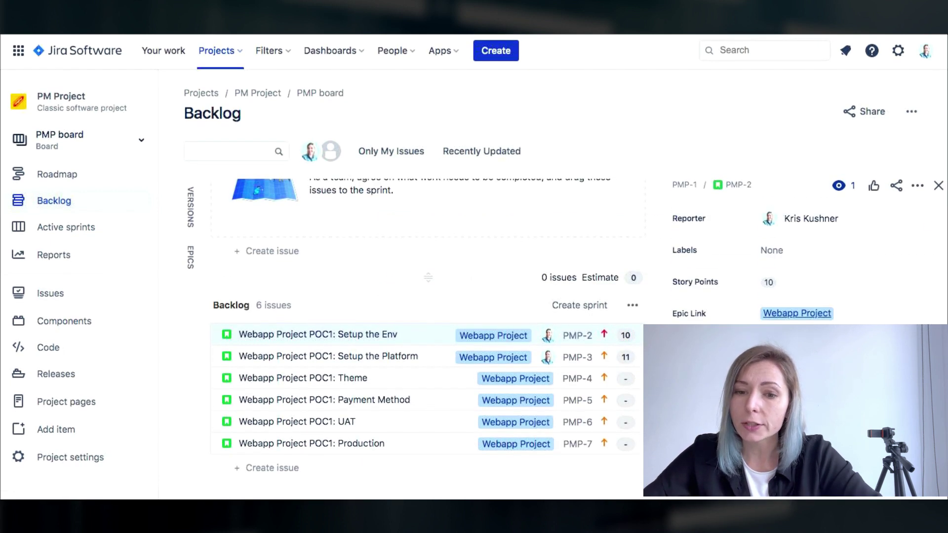
scroll(790, 276, "down", 3)
left_click(789, 277)
left_click(799, 311)
left_click(328, 358)
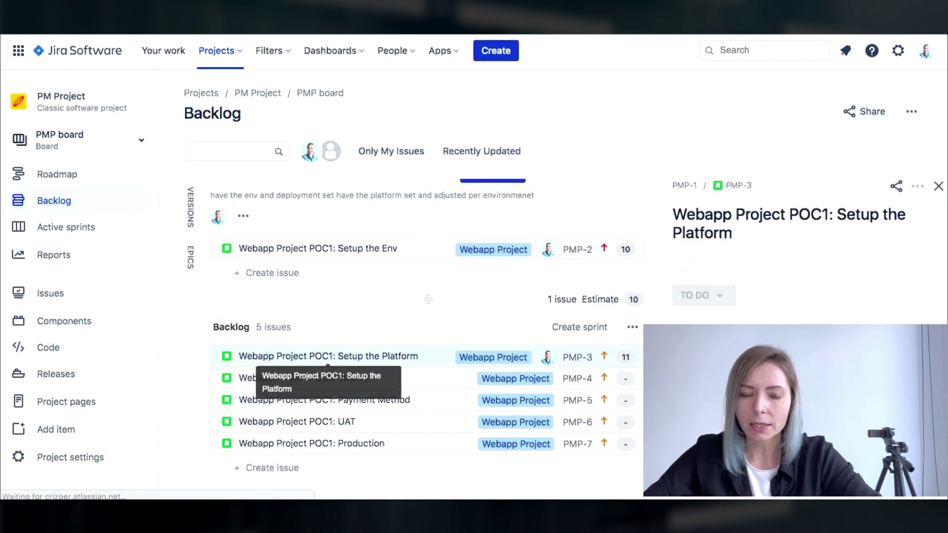
scroll(789, 247, "down", 3)
left_click(782, 242)
left_click(804, 296)
left_click(938, 185)
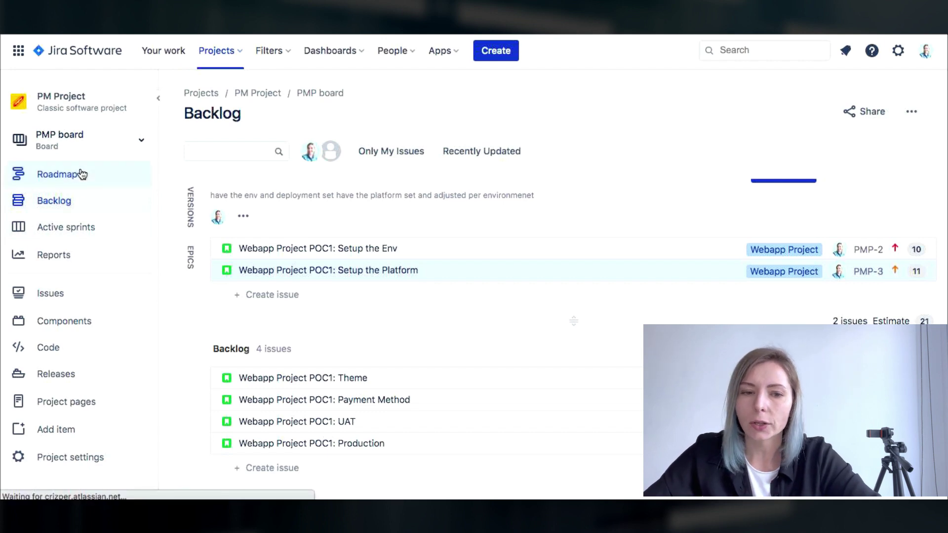
Start PMP Sprint 1 with a 2-week duration, keeping the default start date.
scroll(782, 196, "up", 1)
left_click(783, 193)
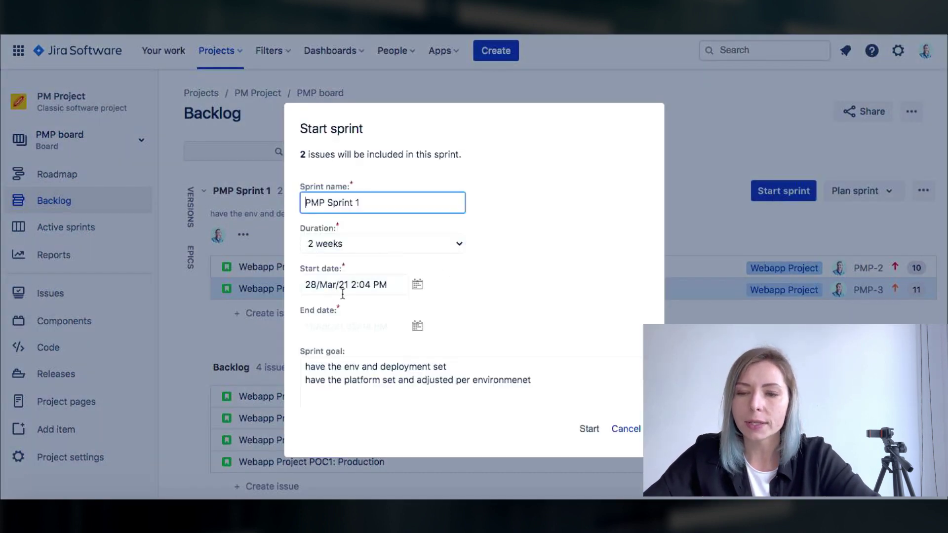
left_click(417, 284)
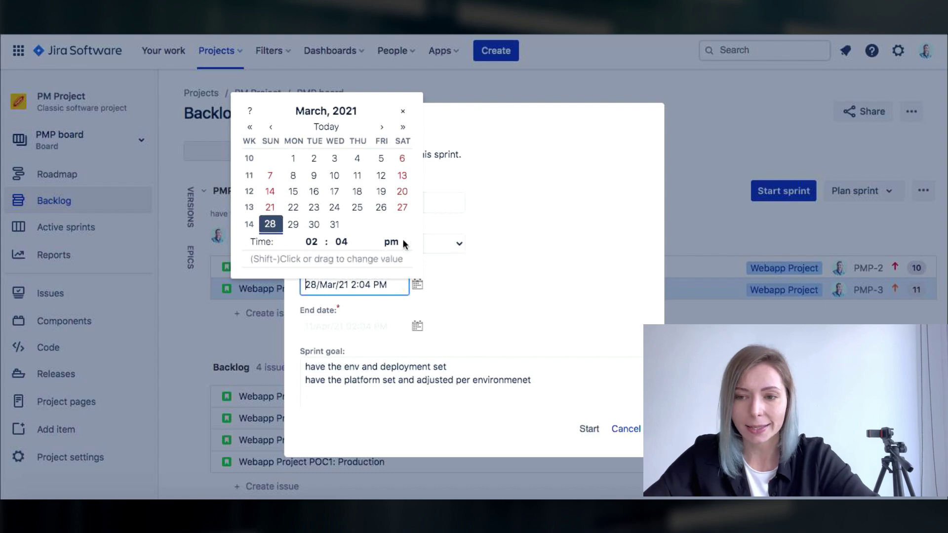
left_click(492, 250)
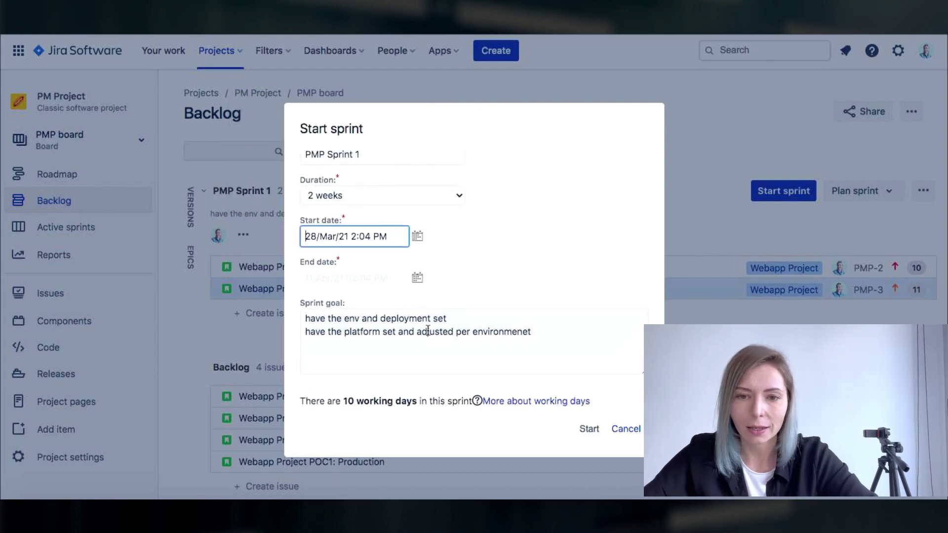
left_click(590, 429)
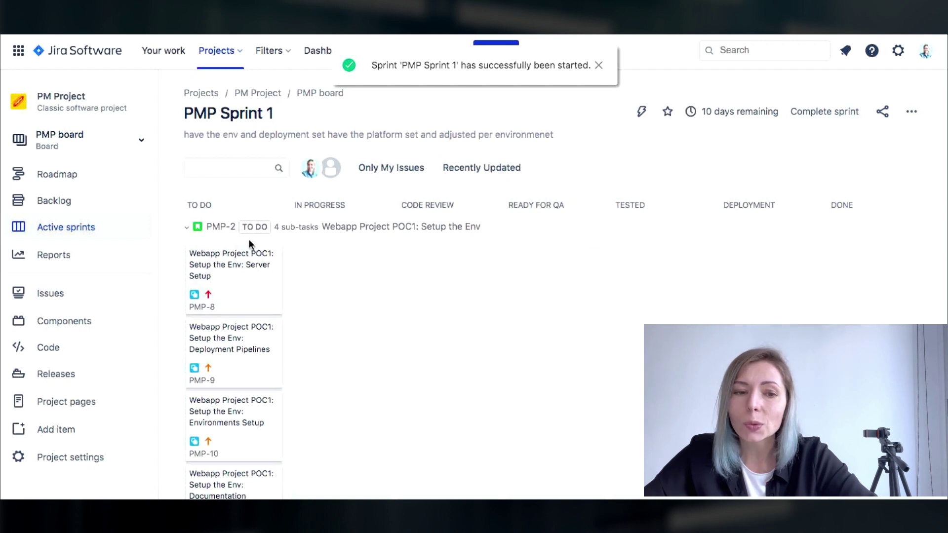
Drag subtask PMP-8 Server Setup from TO DO to IN PROGRESS on the board.
left_click(186, 227)
left_click(187, 254)
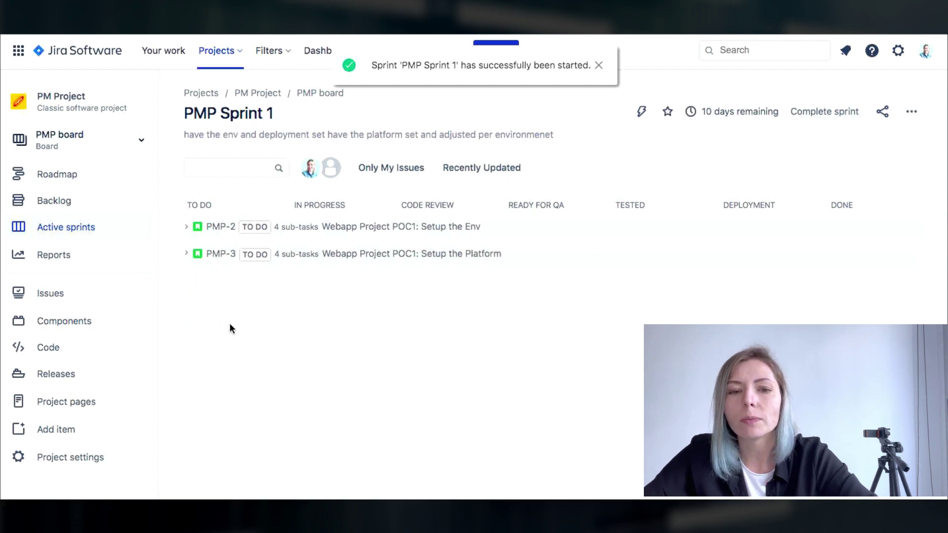
left_click(186, 227)
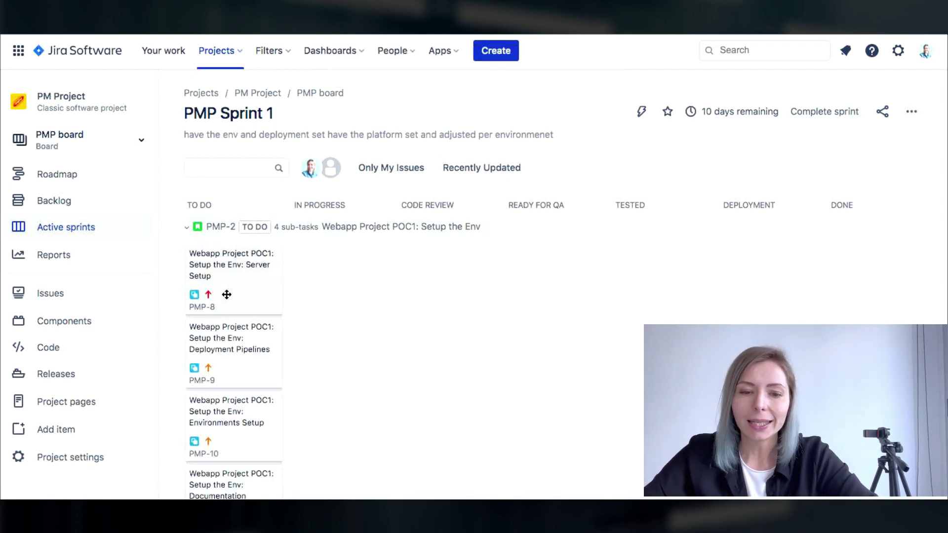
left_click_drag(245, 264, 322, 260)
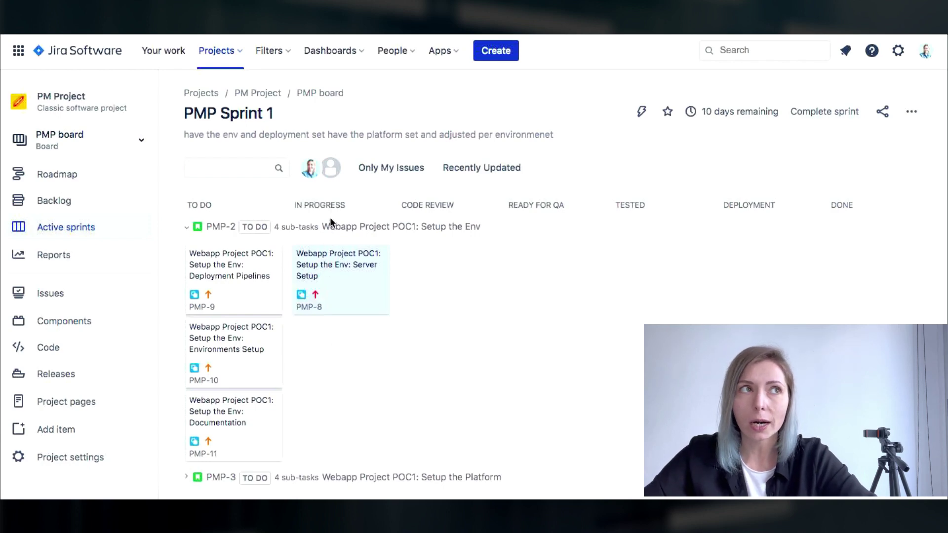
Open PMP-8, show its hidden fields, and bring up the time-logging form.
left_click(337, 274)
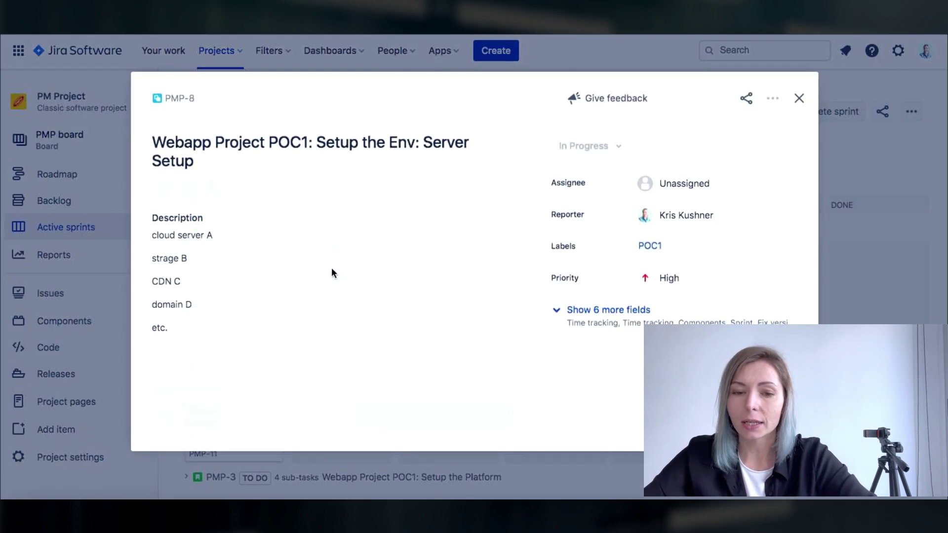
scroll(335, 275, "down", 1)
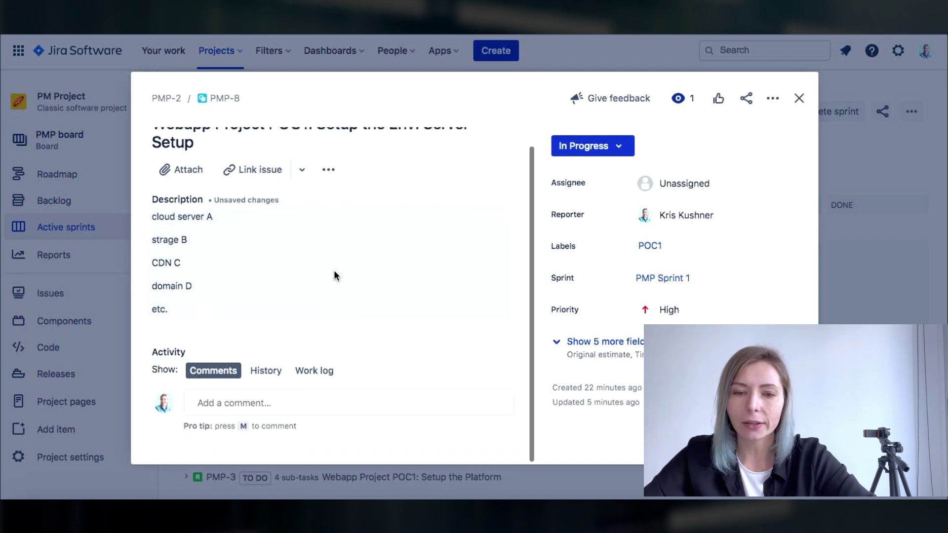
left_click(556, 347)
scroll(587, 345, "down", 3)
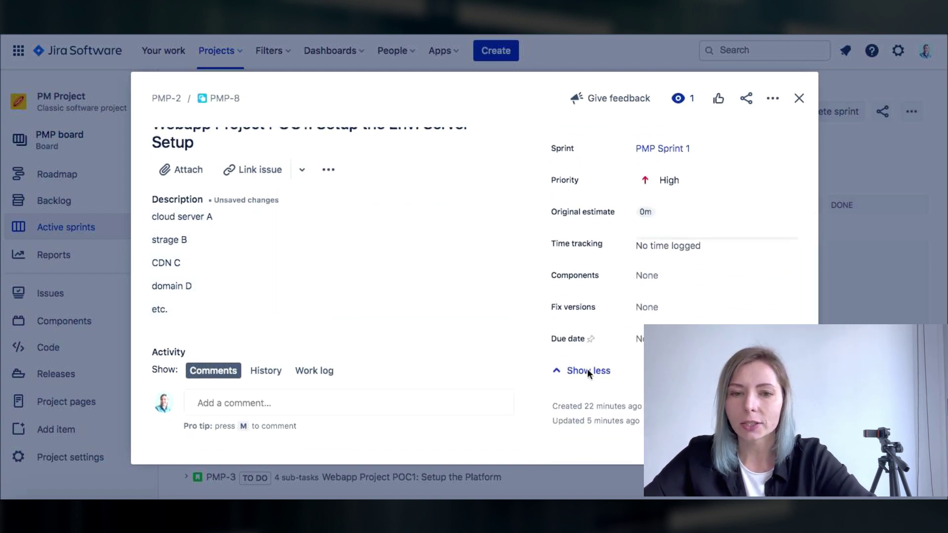
left_click(646, 242)
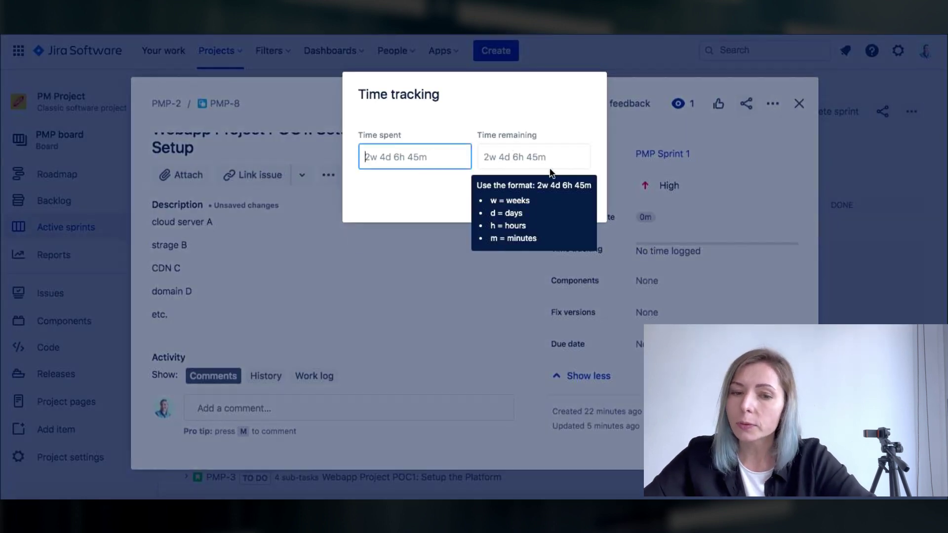